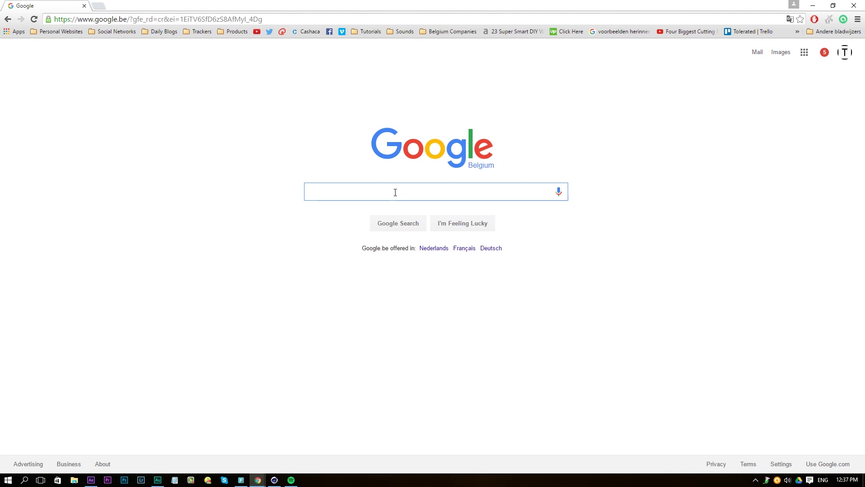
# Step: Search Google for "Pokemon font" and open the dafont.com page for the Pokémon font
pyautogui.write('Pokemon font')
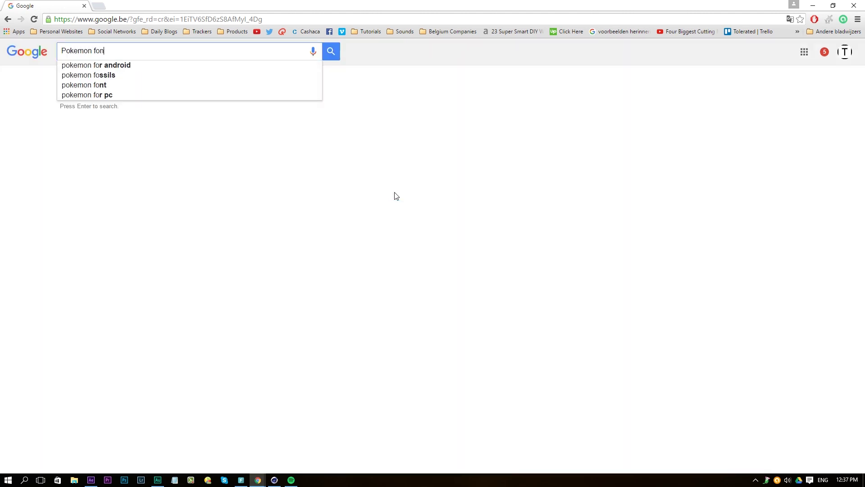
pyautogui.press('Return')
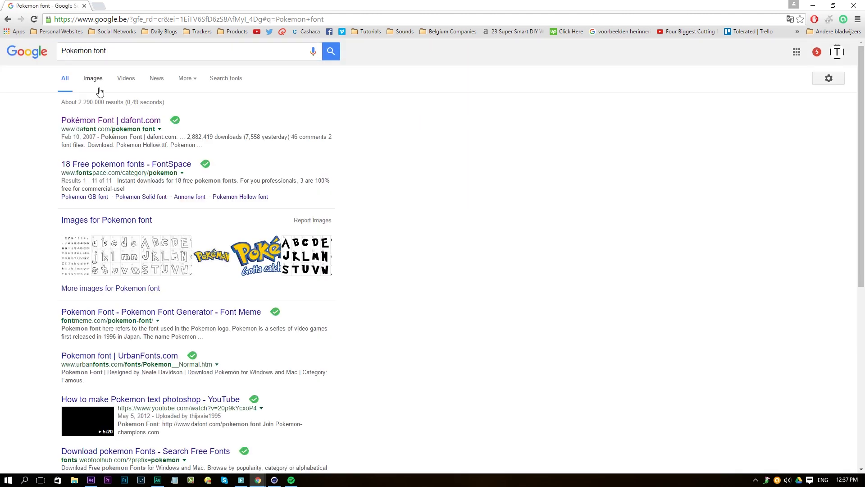
pyautogui.click(86, 119)
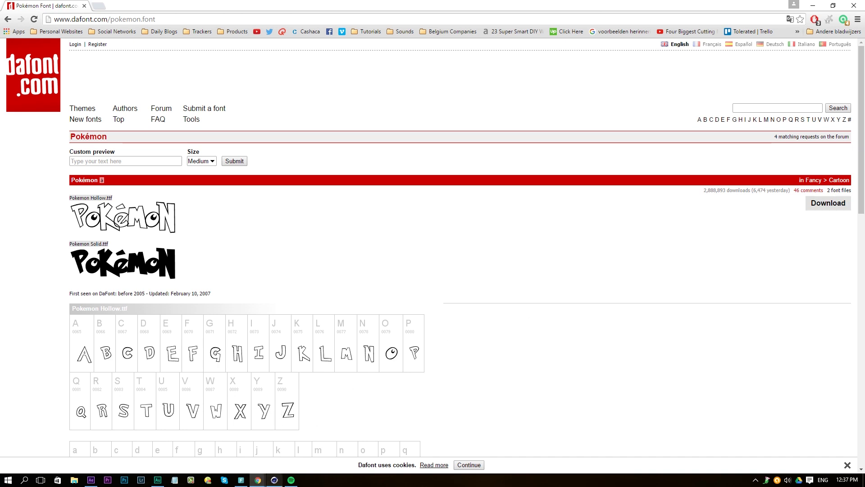
# Step: Switch to Cinema 4D and create a new empty project
pyautogui.click(270, 483)
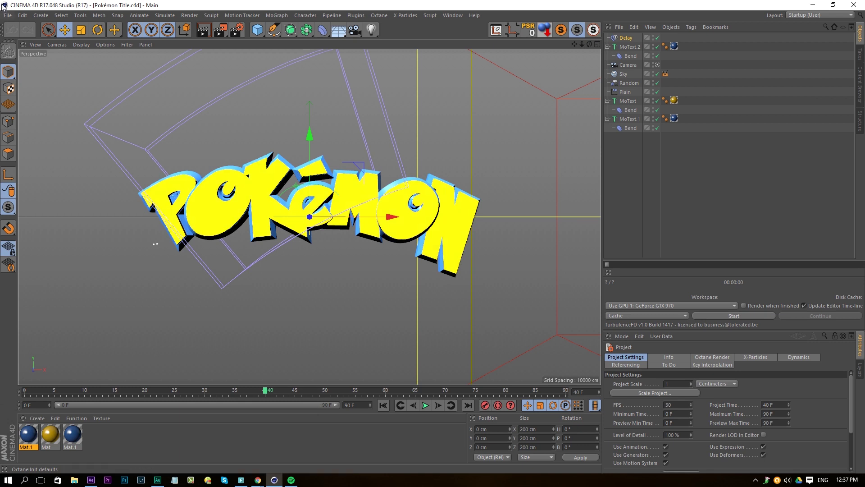
pyautogui.click(8, 15)
pyautogui.click(17, 29)
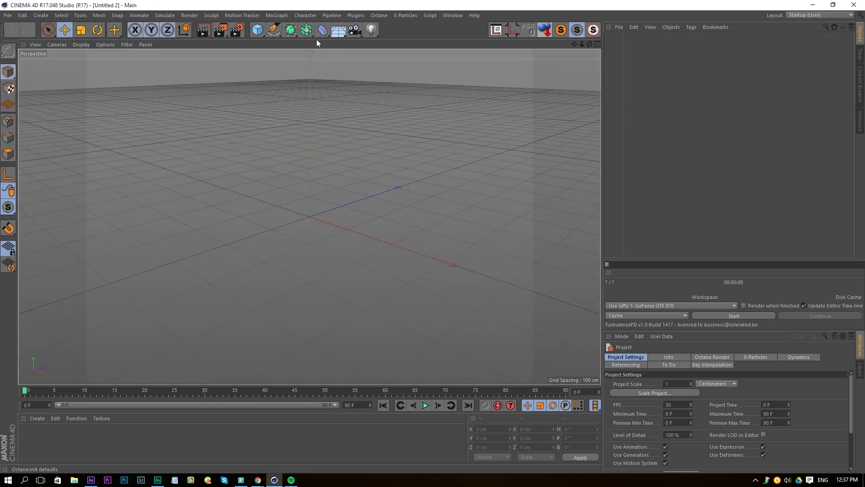
# Step: Add a MoText object to the scene and set its alignment to Middle
pyautogui.click(276, 15)
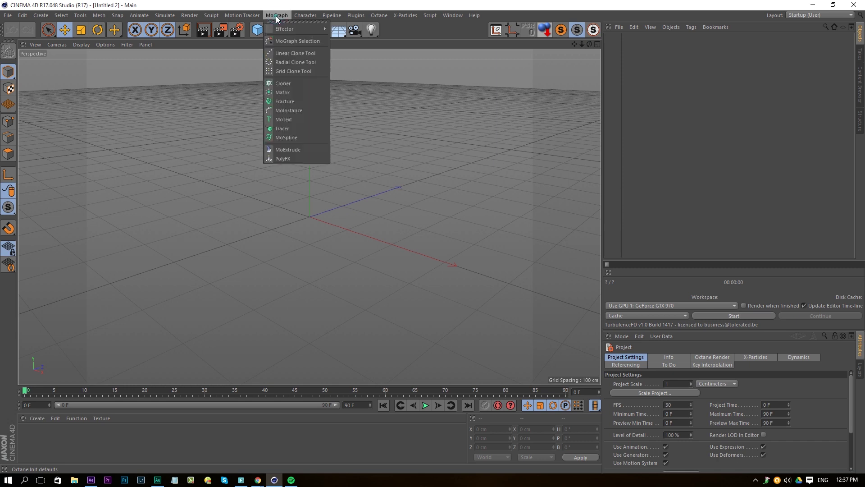
pyautogui.click(289, 120)
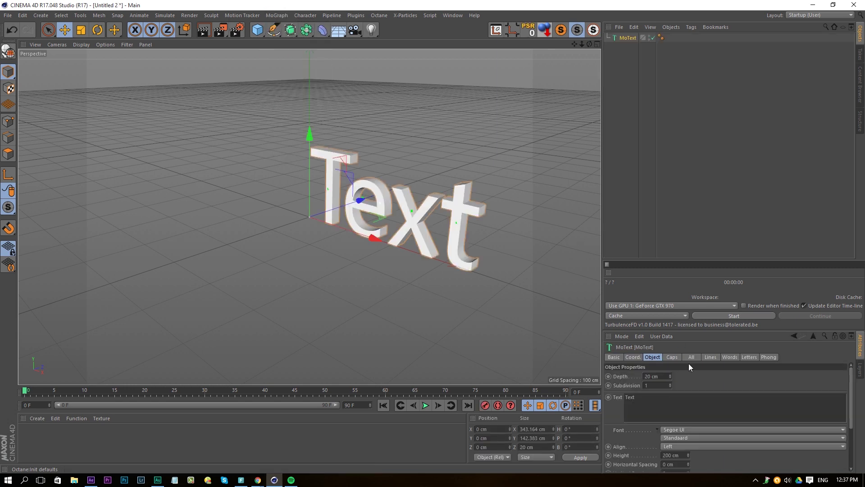
pyautogui.click(669, 446)
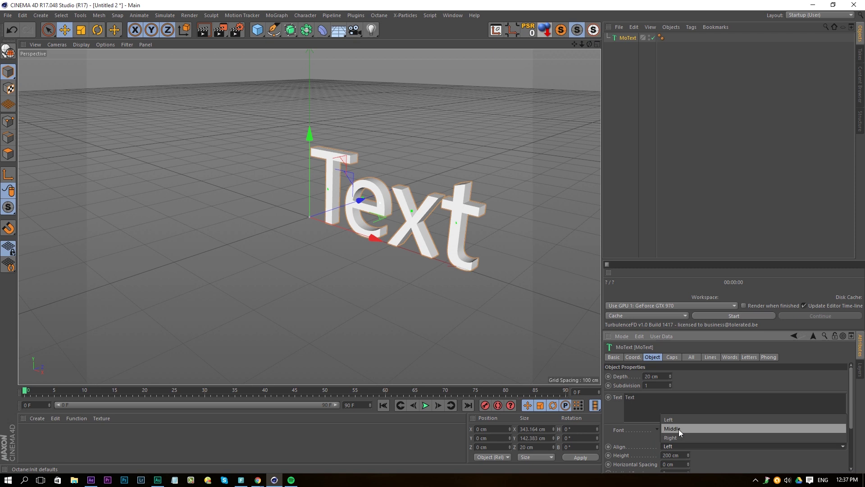
pyautogui.click(672, 429)
# Step: Replace the MoText object's default text with "POKéMON"
pyautogui.click(653, 402)
pyautogui.write('Tole')
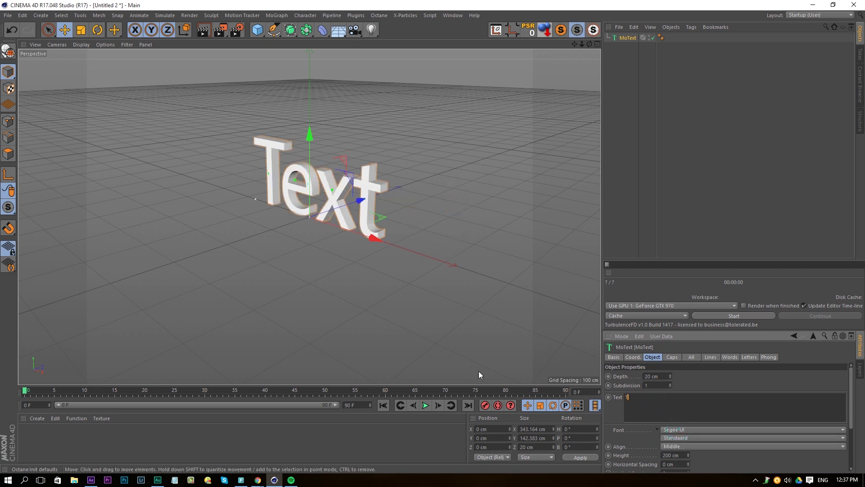
pyautogui.press('BackSpace')
pyautogui.press('BackSpace')
pyautogui.press('BackSpace')
pyautogui.press('BackSpace')
pyautogui.write('Pok')
pyautogui.press('BackSpace')
pyautogui.press('BackSpace')
pyautogui.write('OKéMON')
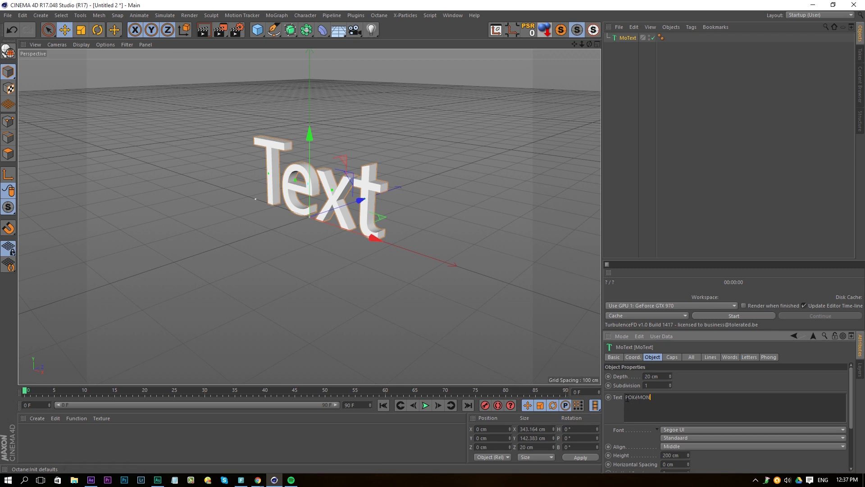
# Step: Set the text's font to Pokemon Solid and its extrusion depth to 40 cm
pyautogui.click(683, 429)
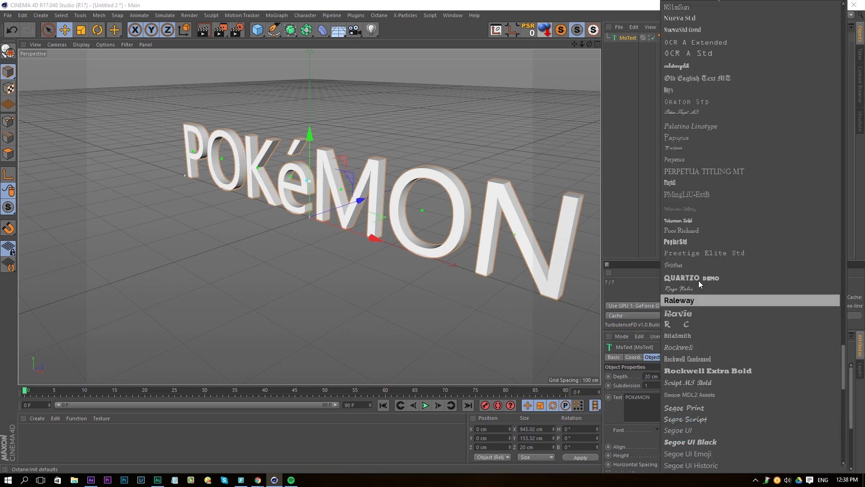
pyautogui.click(701, 220)
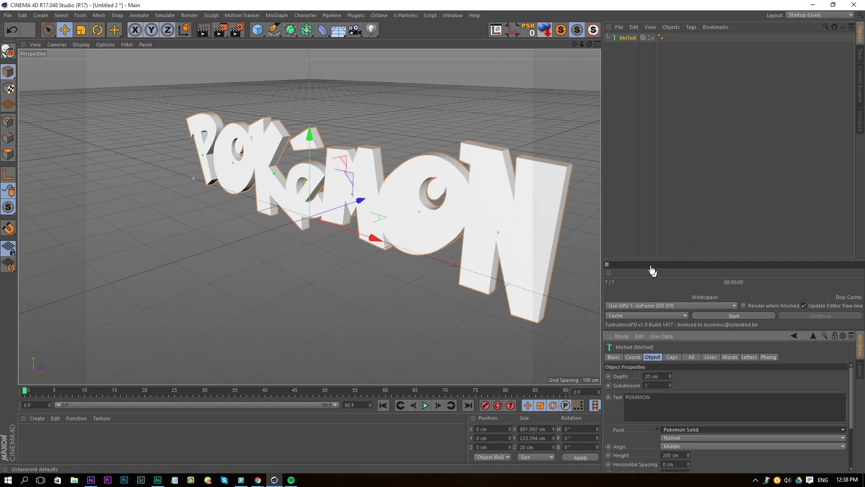
pyautogui.click(651, 376)
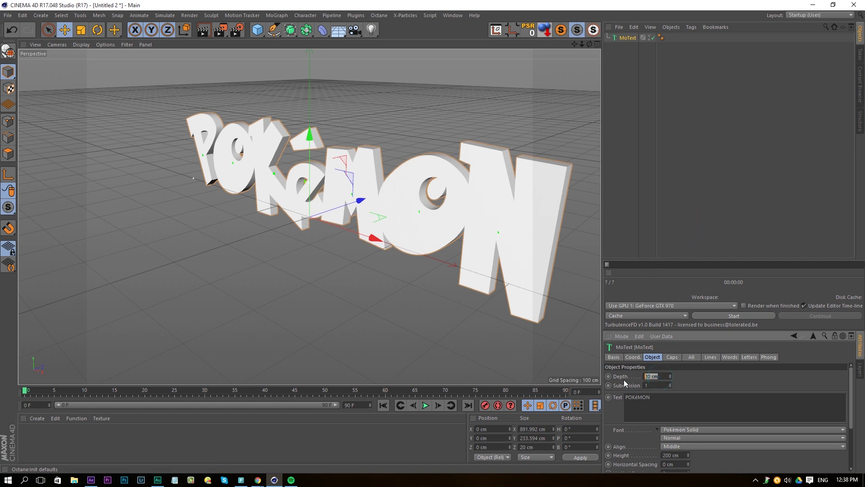
pyautogui.write('40')
pyautogui.press('Return')
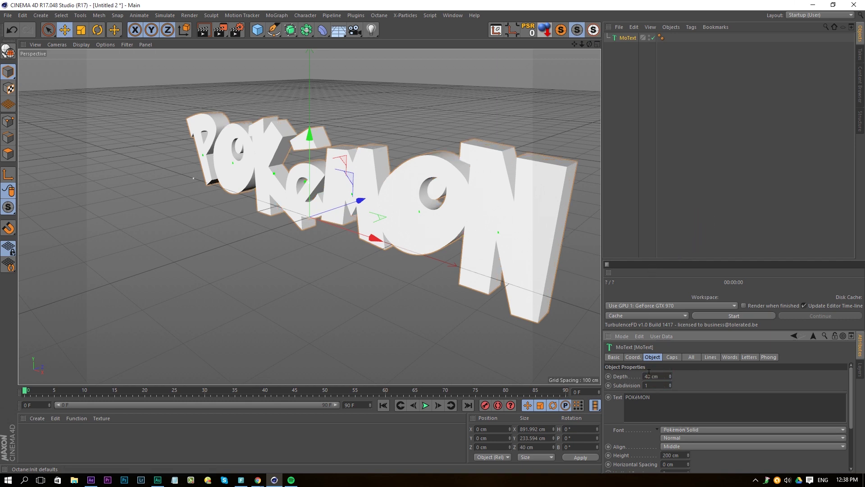
# Step: Set both the start and end caps of the text to Fillet Cap
pyautogui.click(671, 357)
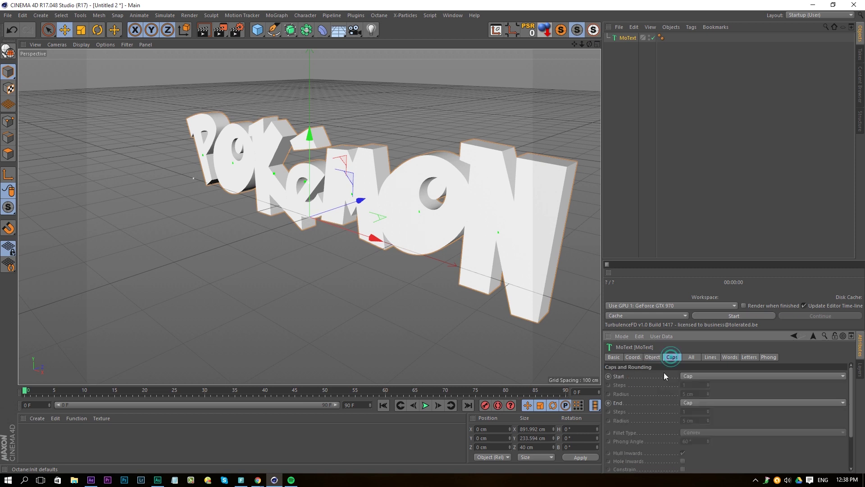
pyautogui.click(691, 375)
pyautogui.click(691, 413)
pyautogui.click(695, 403)
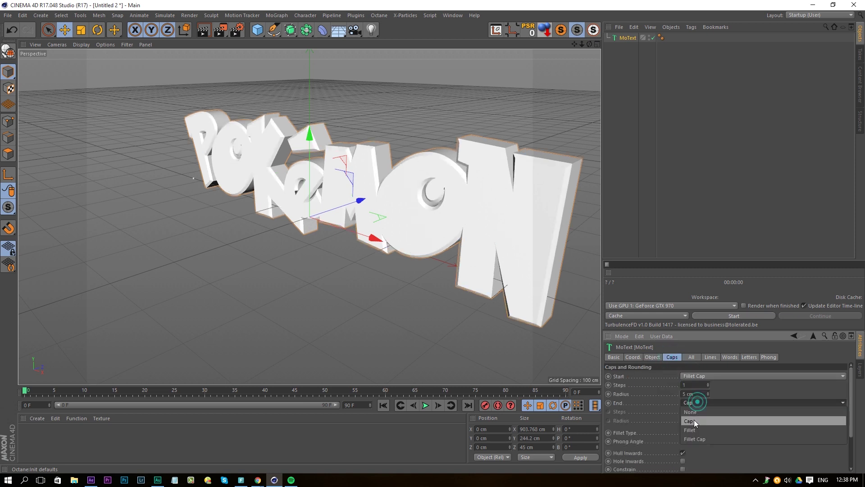
pyautogui.click(692, 439)
# Step: Enable Constrain for the text's caps and set both the start and end fillet radius to 2 cm
pyautogui.scroll(-2, 676, 433)
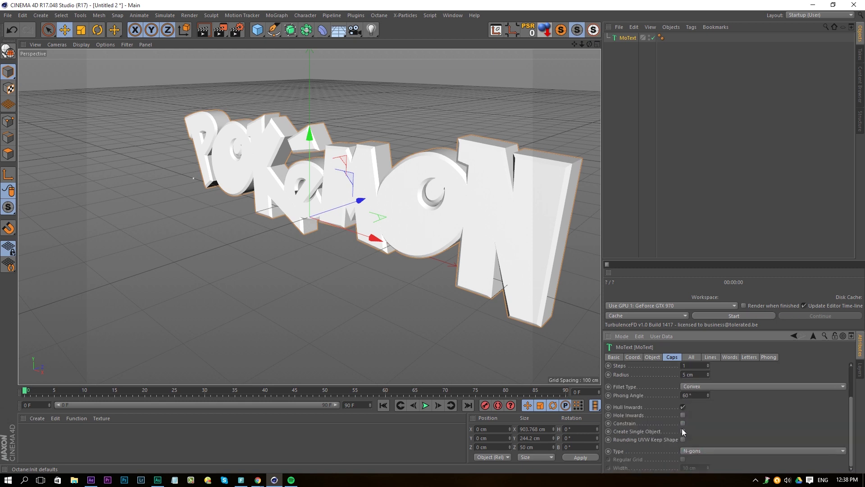
pyautogui.click(683, 423)
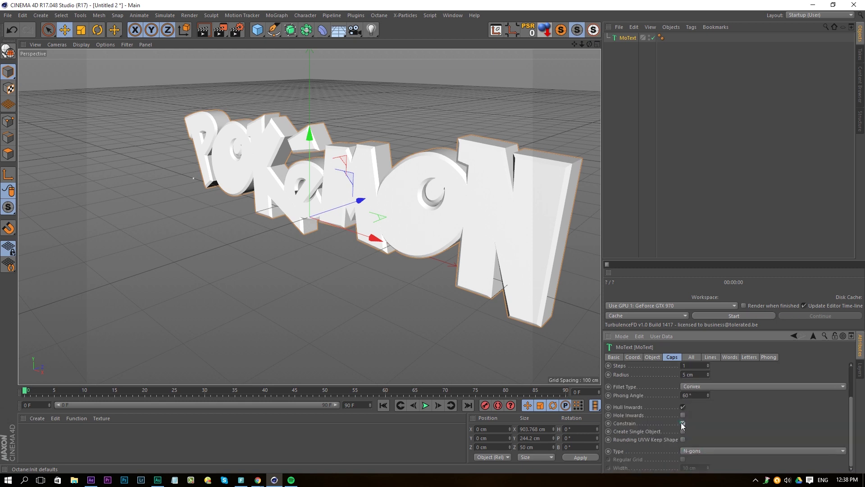
pyautogui.click(695, 375)
pyautogui.write('2')
pyautogui.press('Return')
pyautogui.scroll(2, 684, 380)
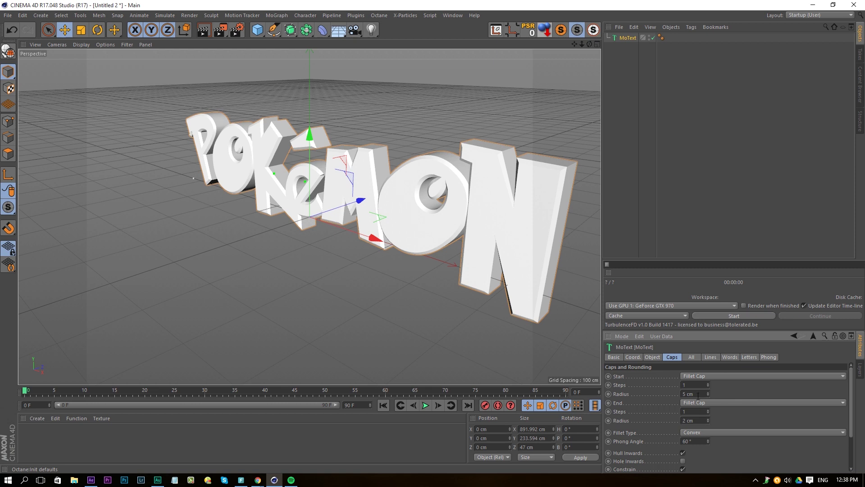
pyautogui.click(696, 393)
pyautogui.write('2')
pyautogui.press('Return')
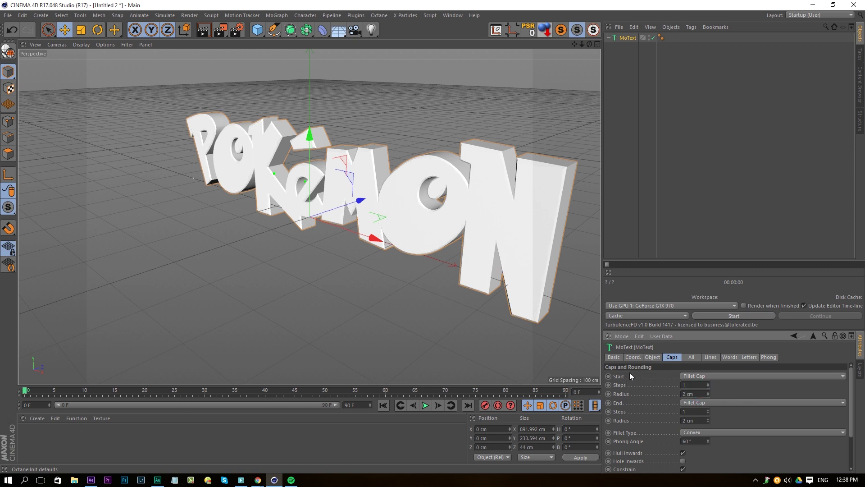
# Step: Duplicate the MoText object and rename the copy as Blue
pyautogui.click(645, 356)
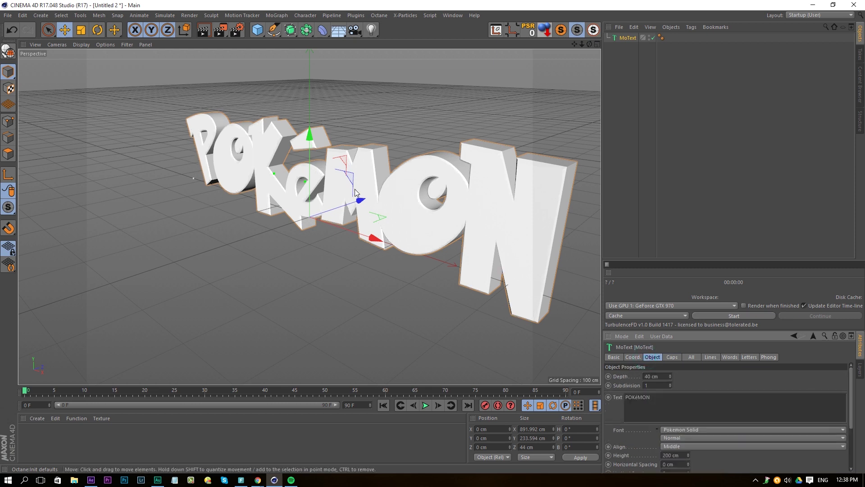
pyautogui.keyDown('alt'); pyautogui.moveTo(355, 188); pyautogui.dragTo(412, 206); pyautogui.keyUp('alt')
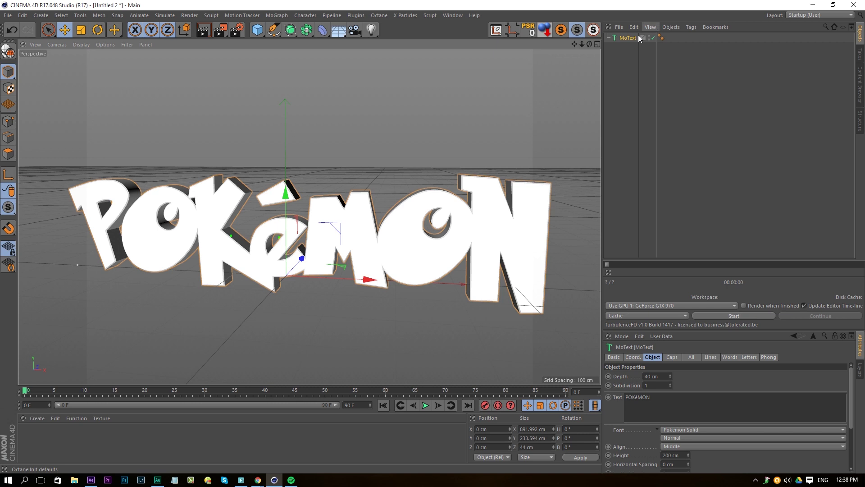
pyautogui.keyDown('ctrl'); pyautogui.moveTo(627, 42); pyautogui.dragTo(626, 55); pyautogui.keyUp('ctrl')
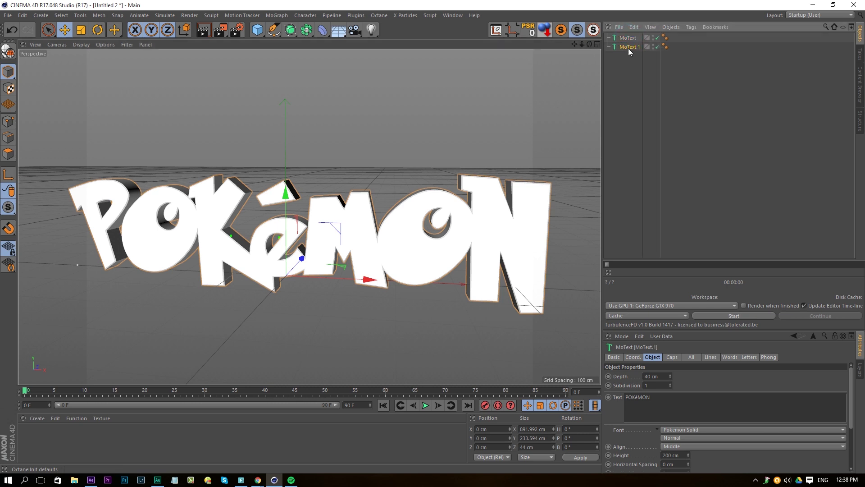
pyautogui.doubleClick(631, 47)
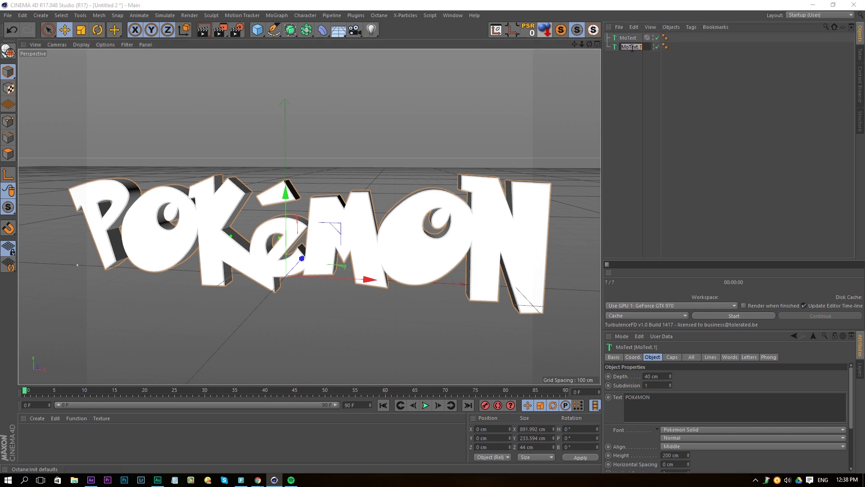
pyautogui.write('Blue')
pyautogui.press('Return')
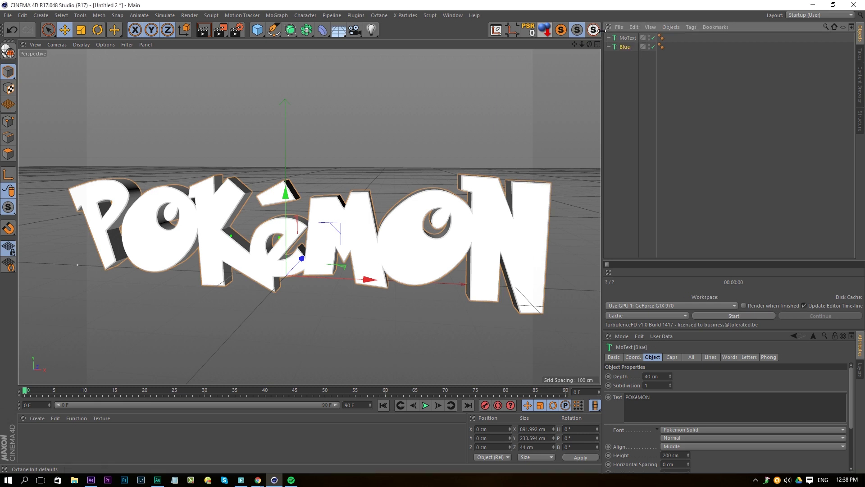
# Step: Rename the original MoText object as Yellow
pyautogui.doubleClick(632, 39)
pyautogui.write('Ye')
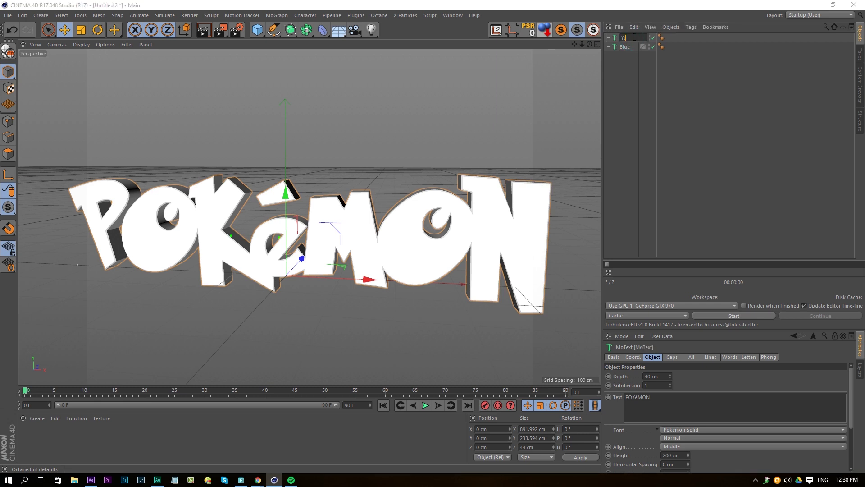
pyautogui.write('llow')
pyautogui.press('Return')
# Step: Group the Yellow and Blue text objects under a null named Title
pyautogui.keyDown('shift'); pyautogui.click(626, 47); pyautogui.keyUp('shift')
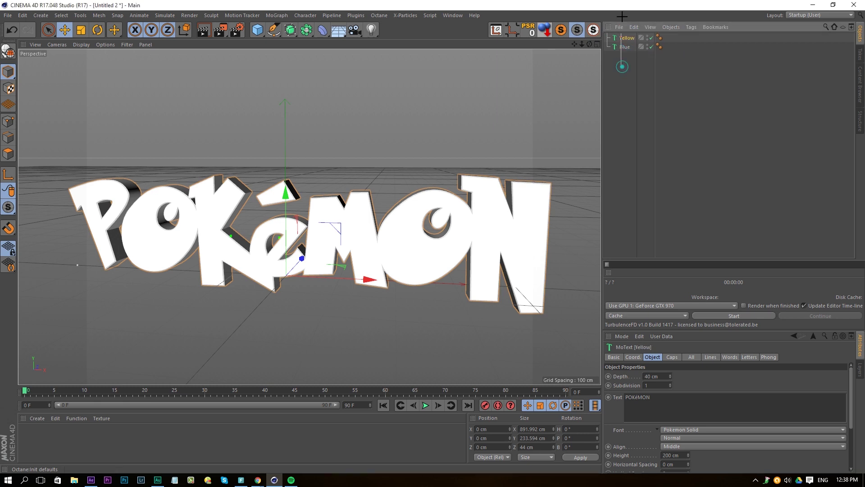
pyautogui.hotkey('alt', 'g')
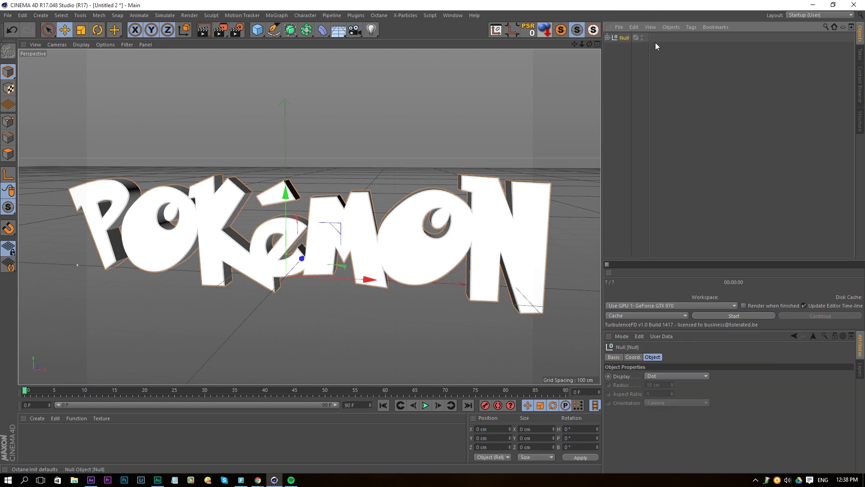
pyautogui.doubleClick(624, 40)
pyautogui.write('Title')
pyautogui.press('Return')
# Step: Move the Blue text inside the Title group back along Z by about 16 cm, behind the Yellow text
pyautogui.click(607, 38)
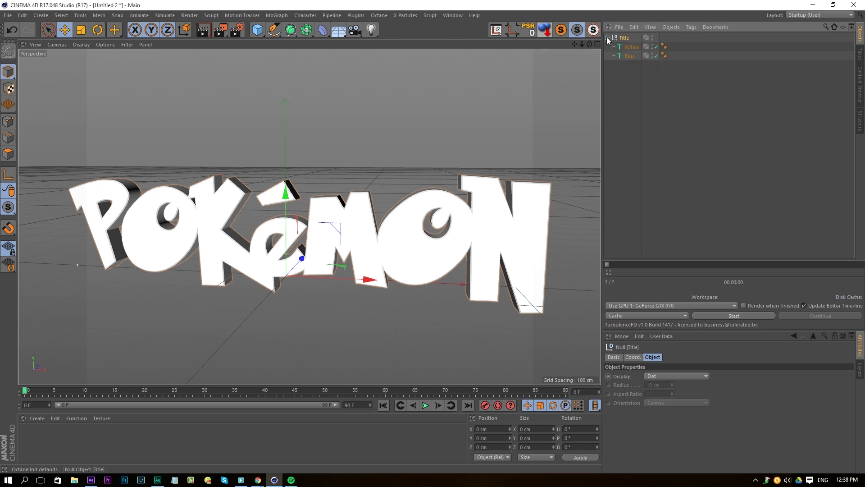
pyautogui.click(632, 48)
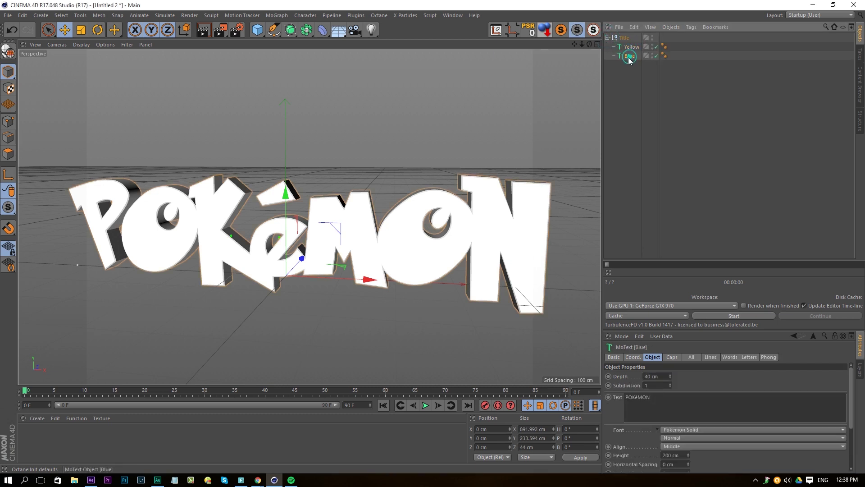
pyautogui.click(629, 56)
pyautogui.moveTo(302, 258); pyautogui.dragTo(304, 262)
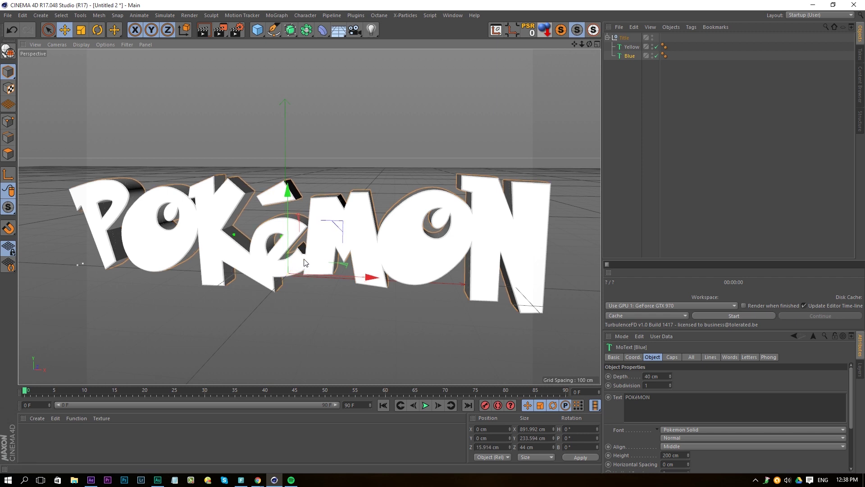
# Step: Disable Constrain for the Blue text's caps and set both its start and end fillet radius to 4 cm
pyautogui.click(653, 357)
pyautogui.click(672, 357)
pyautogui.scroll(-2, 645, 434)
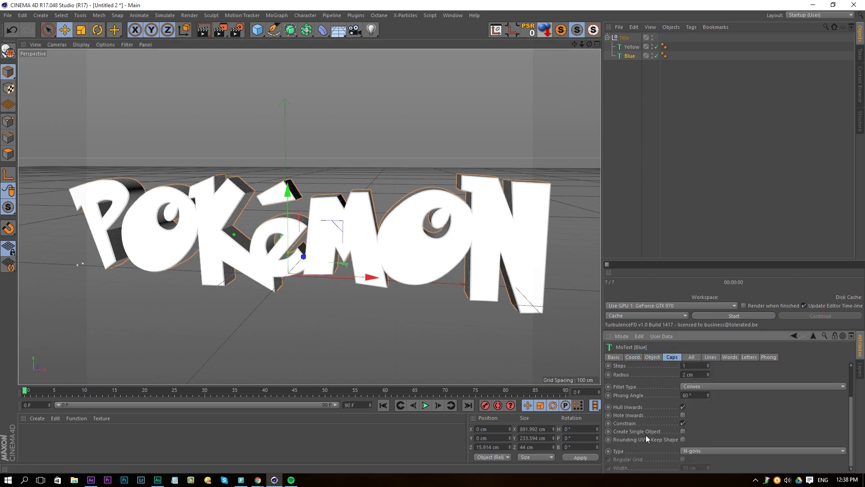
pyautogui.click(683, 423)
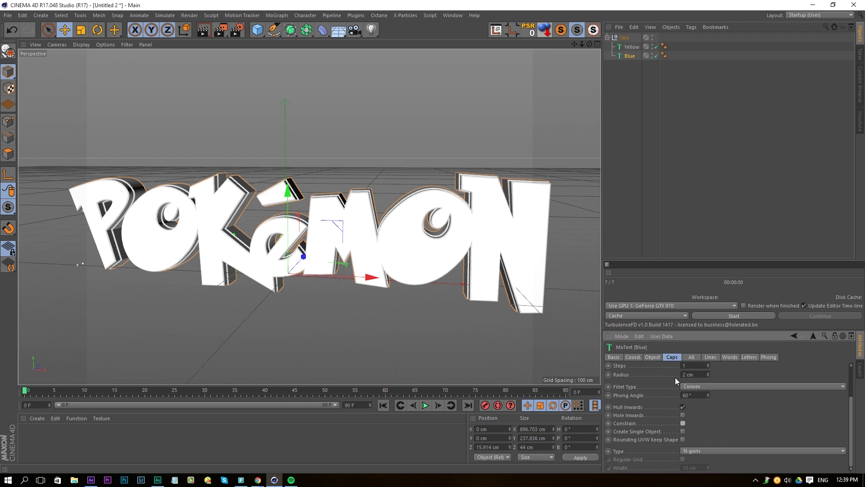
pyautogui.doubleClick(694, 374)
pyautogui.write('4')
pyautogui.press('Return')
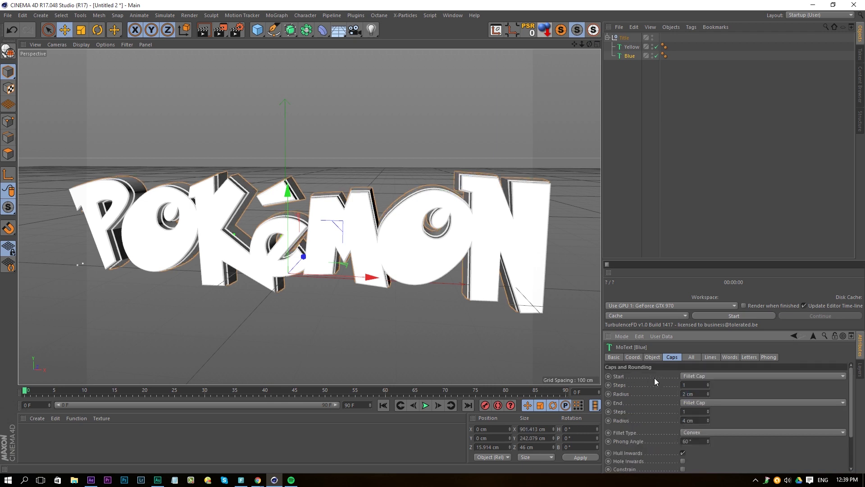
pyautogui.doubleClick(692, 392)
pyautogui.write('4')
pyautogui.press('Return')
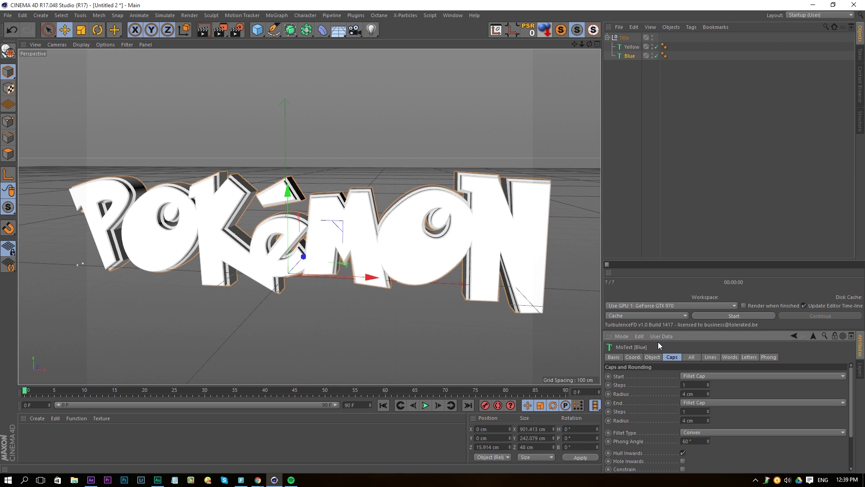
# Step: Set the start cap fillet radius of the Yellow text to 3 cm and render a preview in the viewport
pyautogui.keyDown('alt'); pyautogui.moveTo(532, 176); pyautogui.dragTo(395, 250); pyautogui.keyUp('alt')
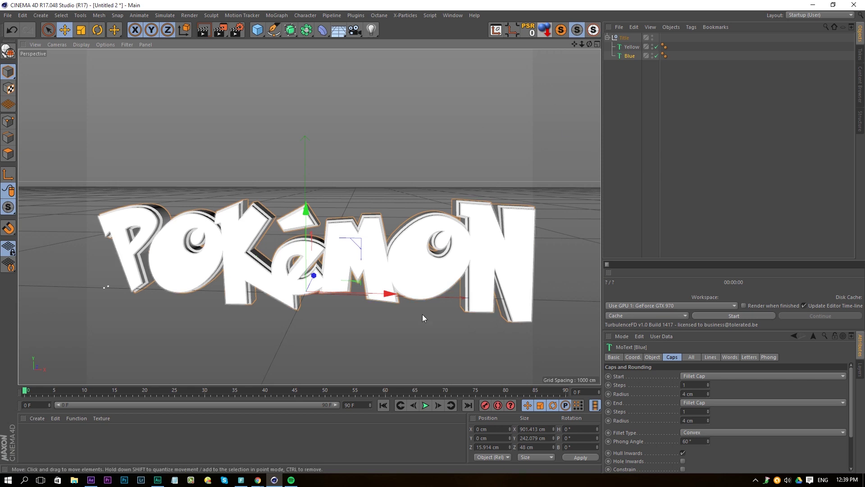
pyautogui.click(632, 47)
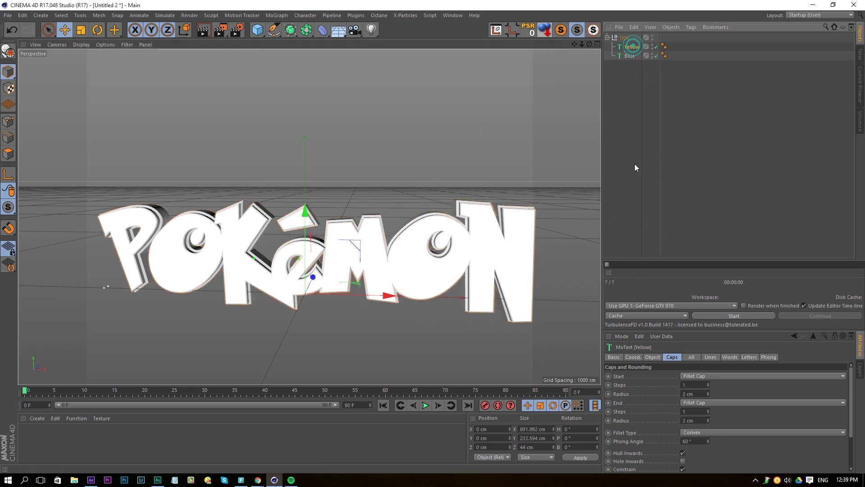
pyautogui.moveTo(708, 394)
pyautogui.mouseDown()
pyautogui.moveTo(708, 384)
pyautogui.moveTo(708, 400)
pyautogui.mouseUp()
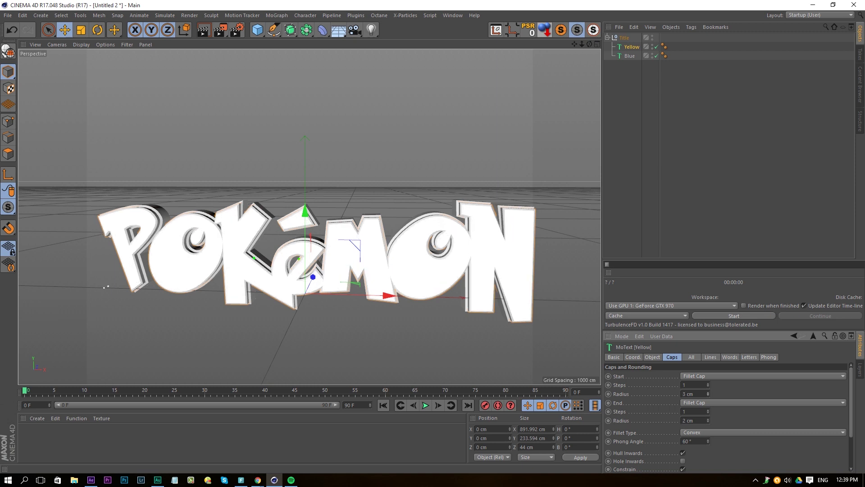
pyautogui.hotkey('ctrl', 'r')
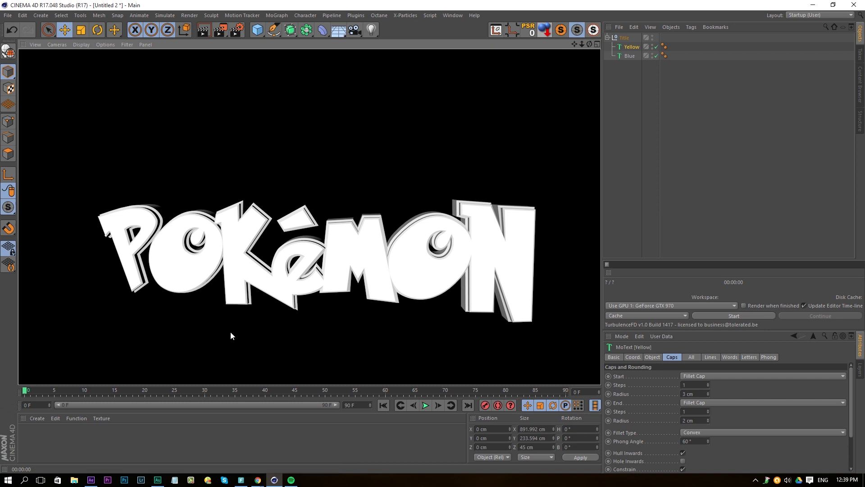
# Step: Create a new material, name it Yellow and open it for editing
pyautogui.click(39, 419)
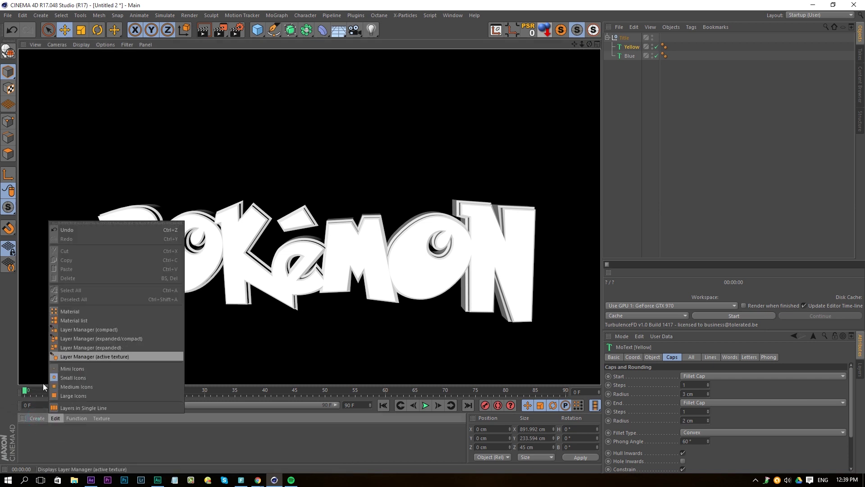
pyautogui.click(50, 344)
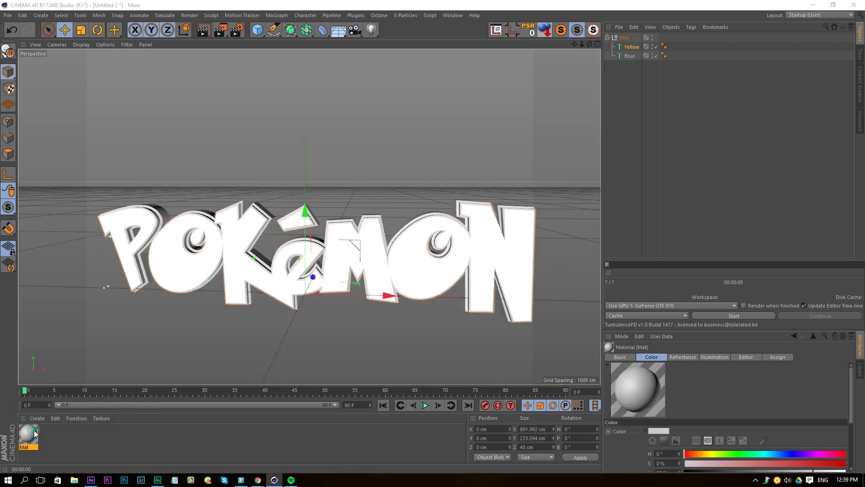
pyautogui.doubleClick(29, 434)
pyautogui.write('Yellow')
pyautogui.press('Return')
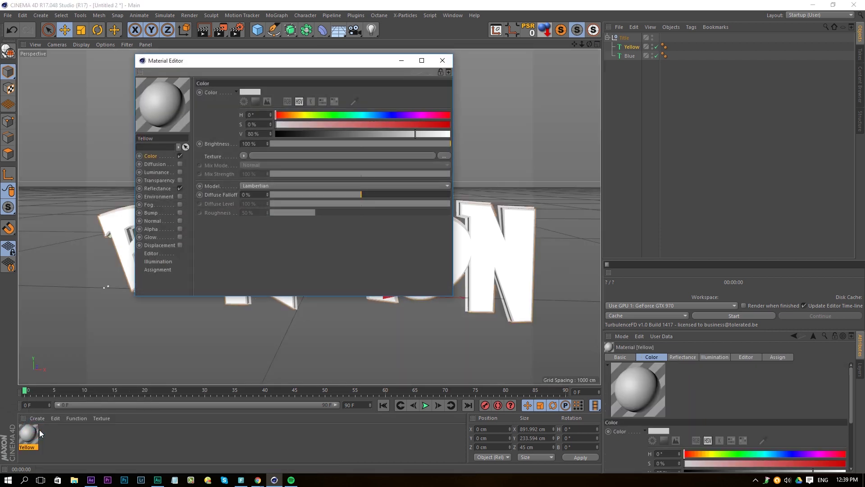
# Step: Set the Yellow material's color to hue 45°, saturation 100% and value 100%
pyautogui.click(300, 115)
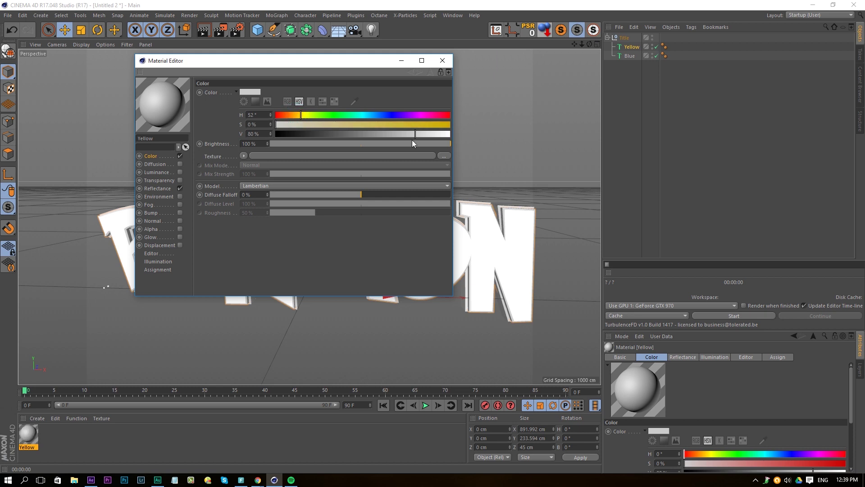
pyautogui.click(439, 126)
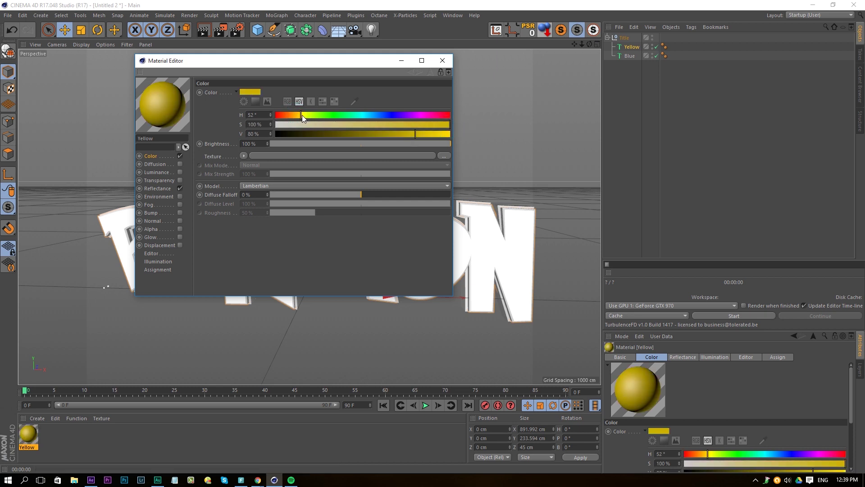
pyautogui.moveTo(302, 115); pyautogui.dragTo(298, 115)
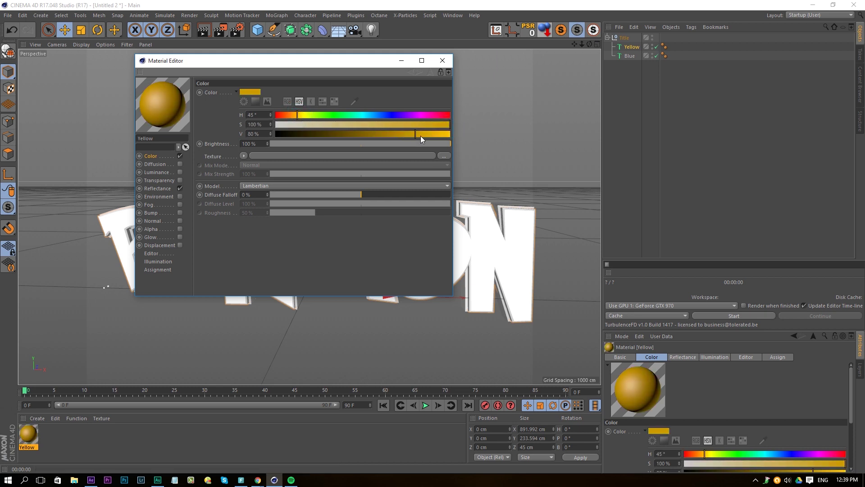
pyautogui.moveTo(420, 136); pyautogui.dragTo(529, 149)
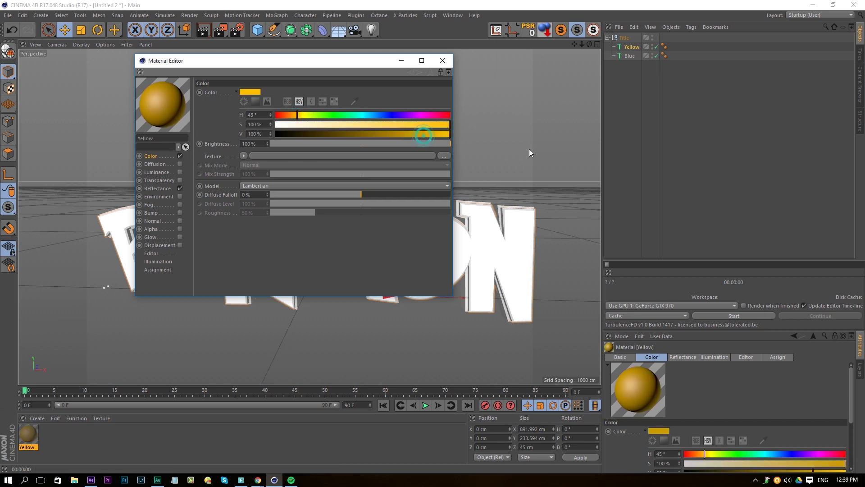
# Step: Replace the Default Specular in the Yellow material's reflectance with a Beckmann layer
pyautogui.click(163, 188)
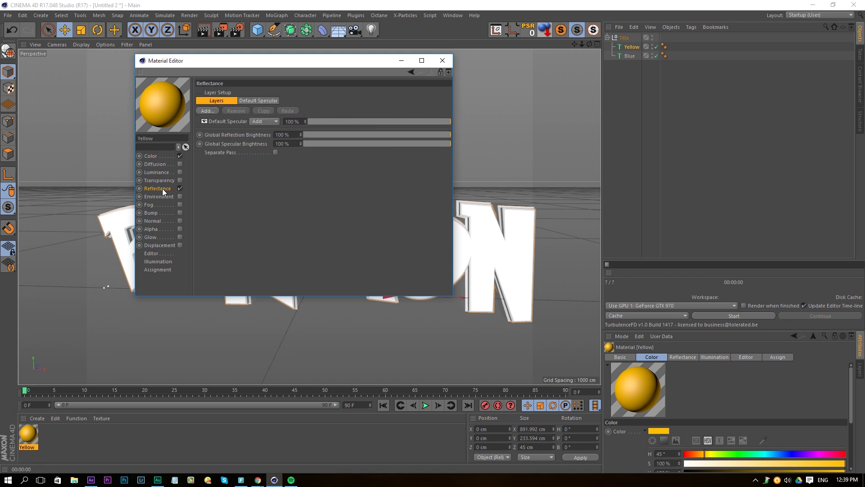
pyautogui.click(215, 123)
pyautogui.press('Delete')
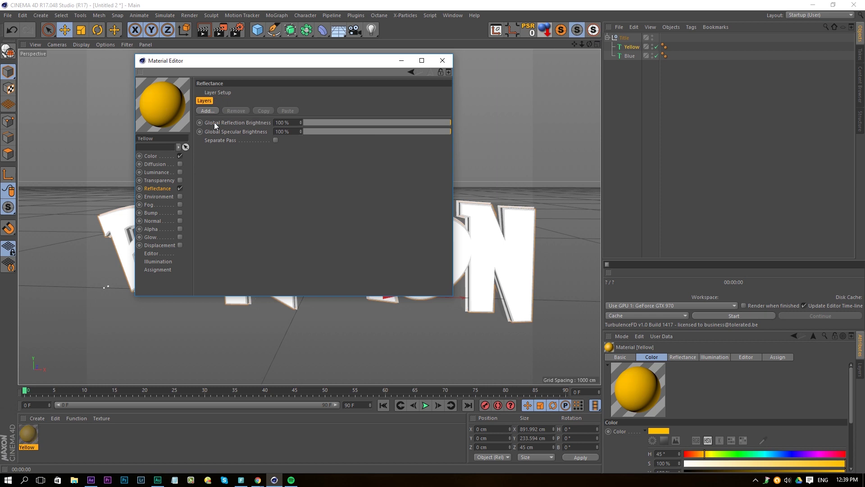
pyautogui.click(206, 111)
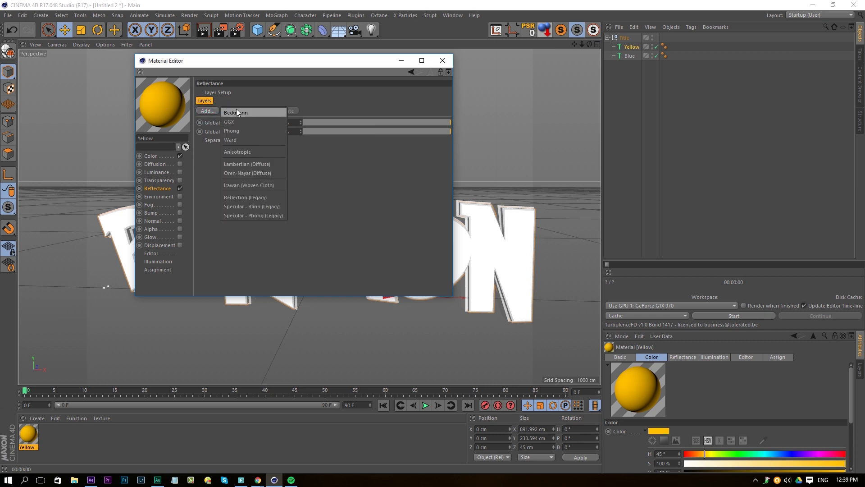
pyautogui.click(236, 109)
# Step: Set the Beckmann layer's Fresnel to Dielectric in the Yellow material
pyautogui.click(219, 285)
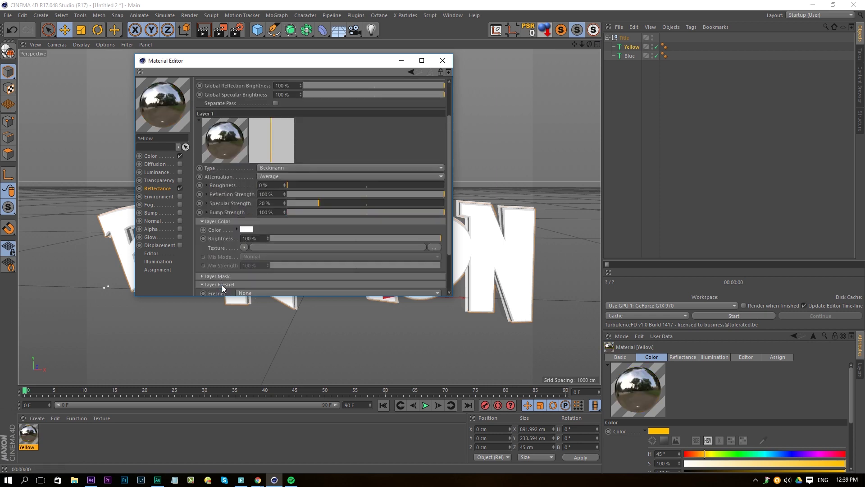
pyautogui.scroll(-3, 229, 283)
pyautogui.click(261, 239)
pyautogui.click(252, 248)
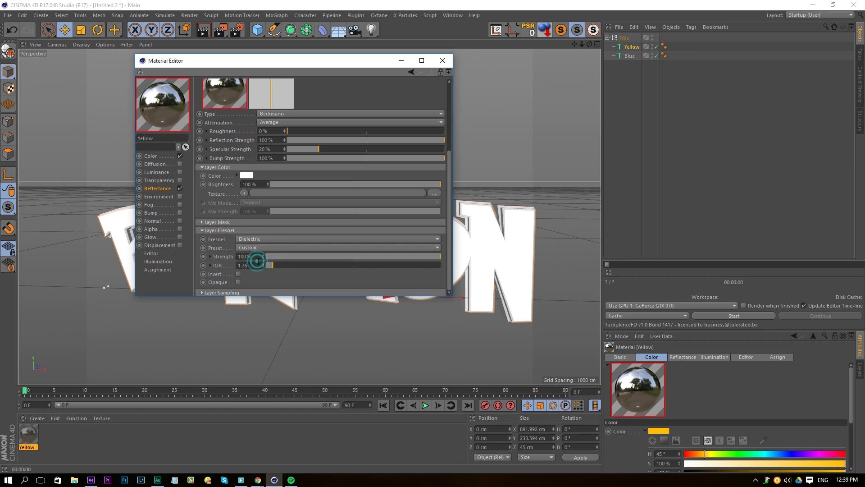
pyautogui.scroll(6, 225, 257)
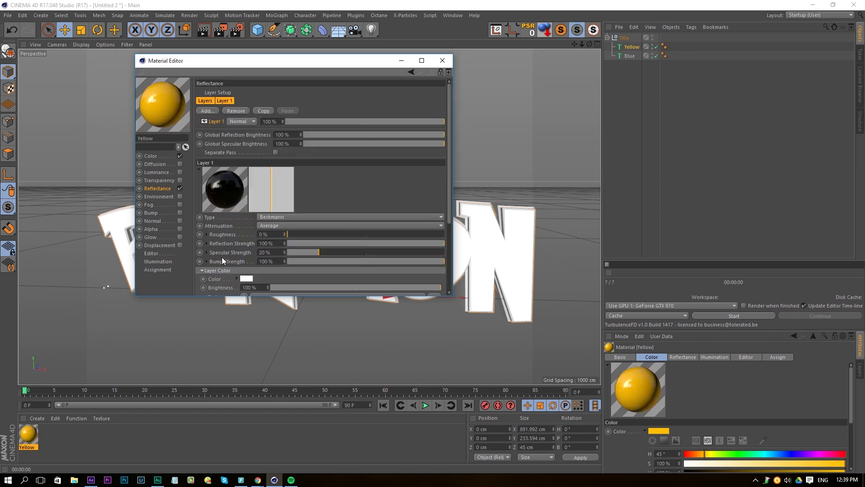
# Step: Set the roughness of the Yellow material's Beckmann layer to 10%
pyautogui.click(297, 234)
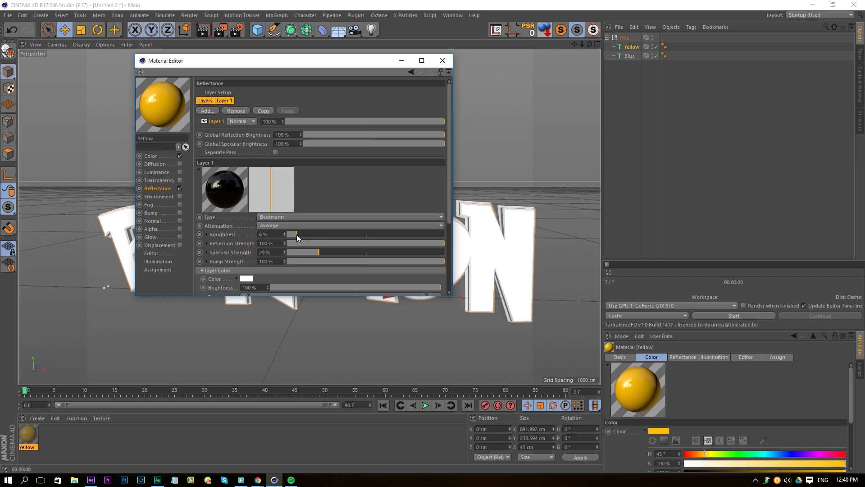
pyautogui.click(271, 234)
pyautogui.write('10')
pyautogui.press('Return')
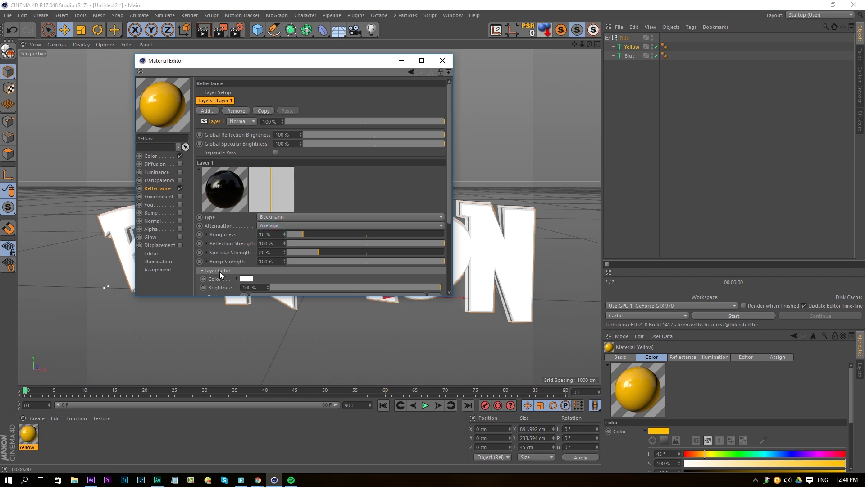
# Step: Tint the Yellow material's reflectance layer pale yellow with hue 56° and saturation 42%
pyautogui.click(246, 279)
pyautogui.click(233, 277)
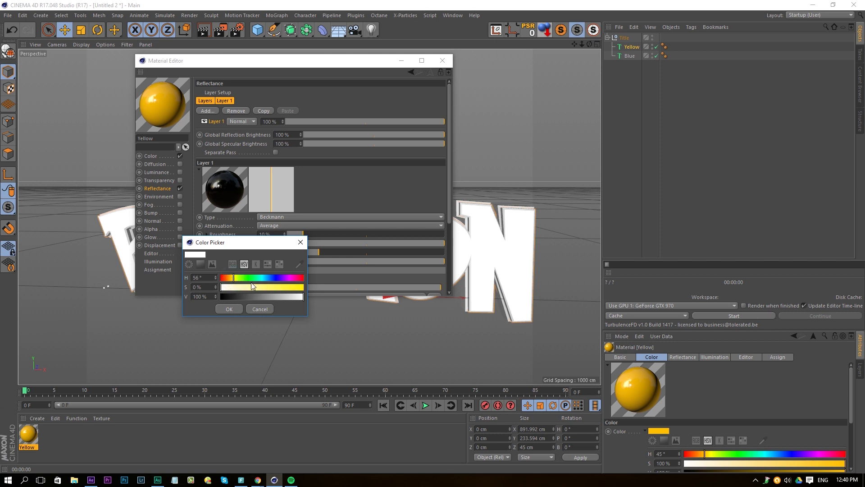
pyautogui.moveTo(252, 286); pyautogui.dragTo(255, 287)
pyautogui.click(231, 310)
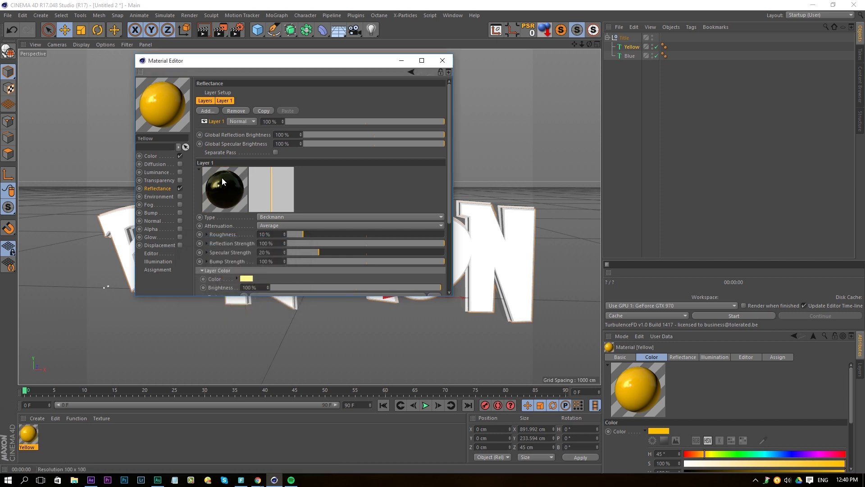
# Step: Apply the Yellow material to the Yellow text and add a Physical Sky to the scene
pyautogui.click(442, 60)
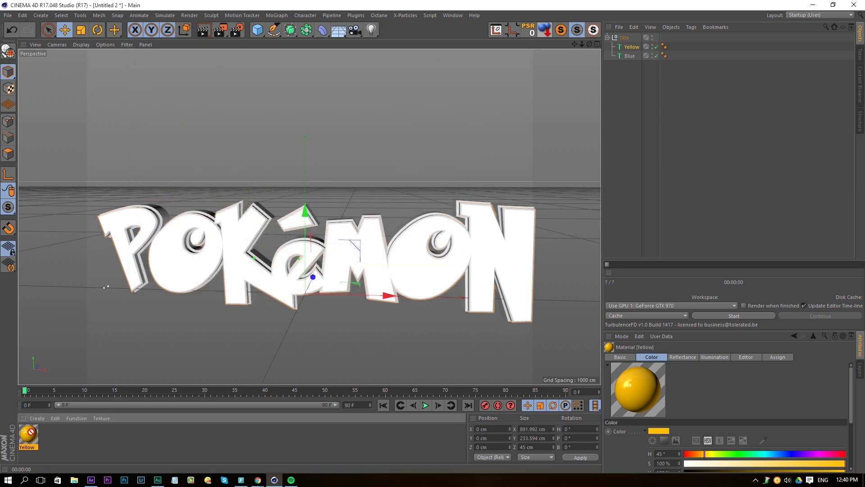
pyautogui.moveTo(27, 431); pyautogui.dragTo(180, 270)
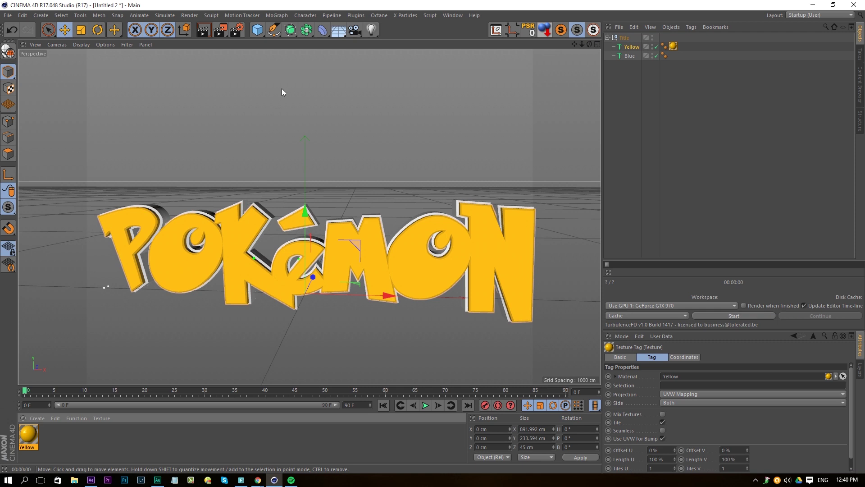
pyautogui.click(338, 30)
pyautogui.click(444, 43)
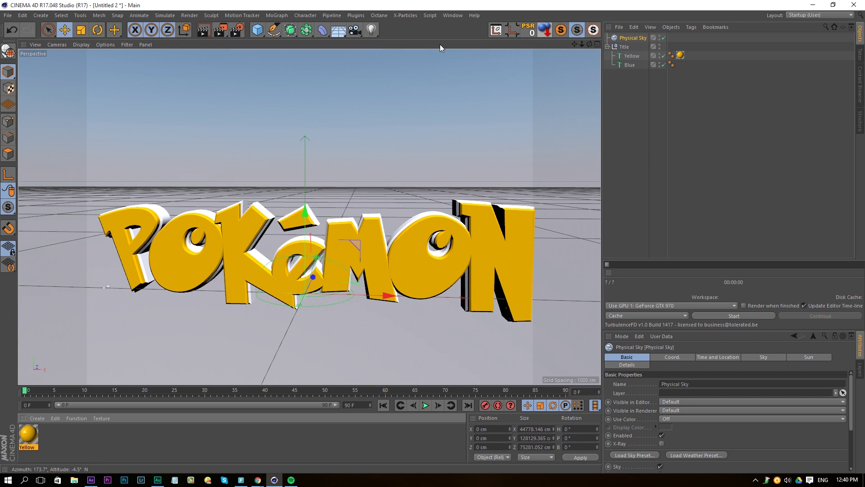
# Step: Set the render output size to 1920 by 1080 pixels
pyautogui.click(238, 30)
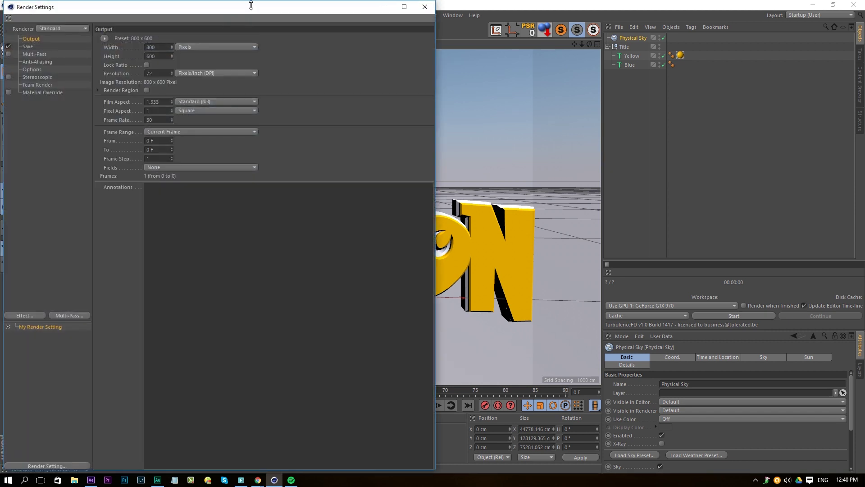
pyautogui.doubleClick(158, 46)
pyautogui.write('1920')
pyautogui.press('Return')
pyautogui.press('Tab')
pyautogui.write('1080')
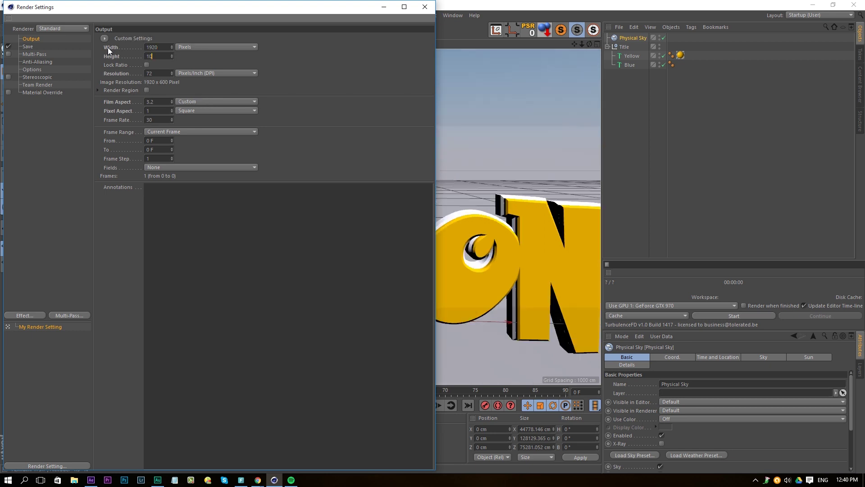
pyautogui.press('Return')
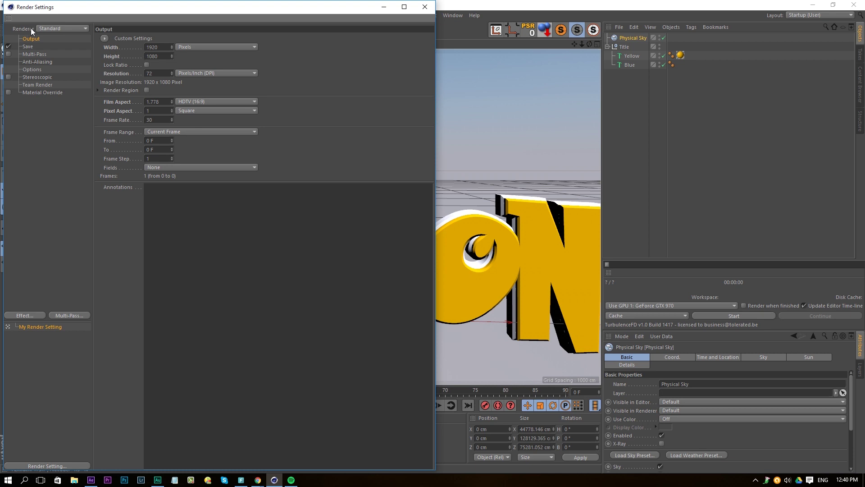
# Step: Change the renderer in the render settings and render a viewport preview with the whole title framed
pyautogui.click(49, 29)
pyautogui.click(53, 51)
pyautogui.click(429, 11)
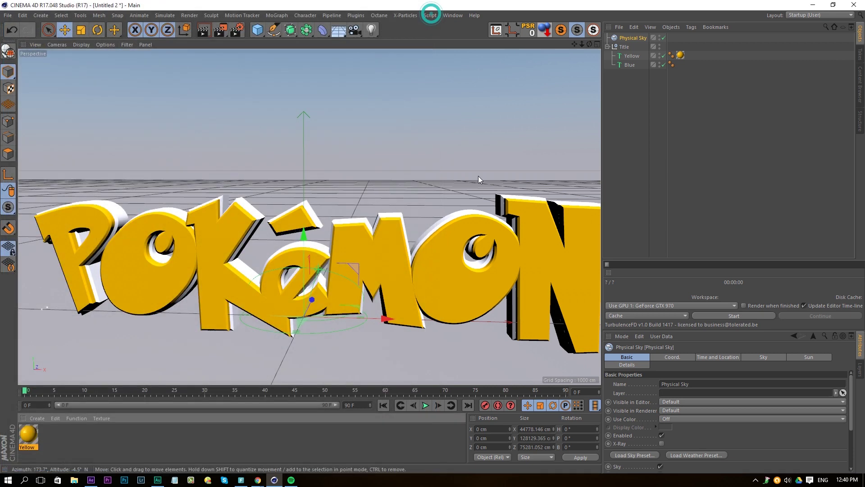
pyautogui.scroll(-5, 478, 179)
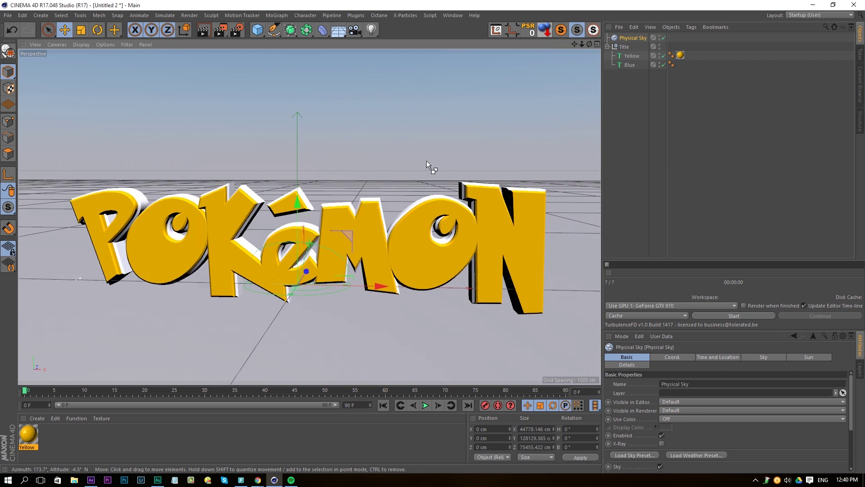
pyautogui.hotkey('ctrl', 'r')
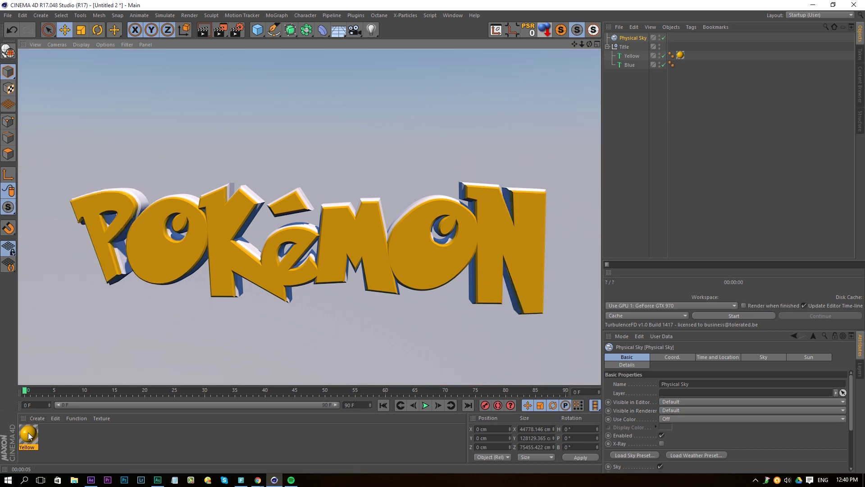
# Step: Duplicate the Yellow material and rename the copy as Blue
pyautogui.keyDown('ctrl'); pyautogui.moveTo(29, 432); pyautogui.dragTo(47, 434); pyautogui.keyUp('ctrl')
pyautogui.doubleClick(51, 434)
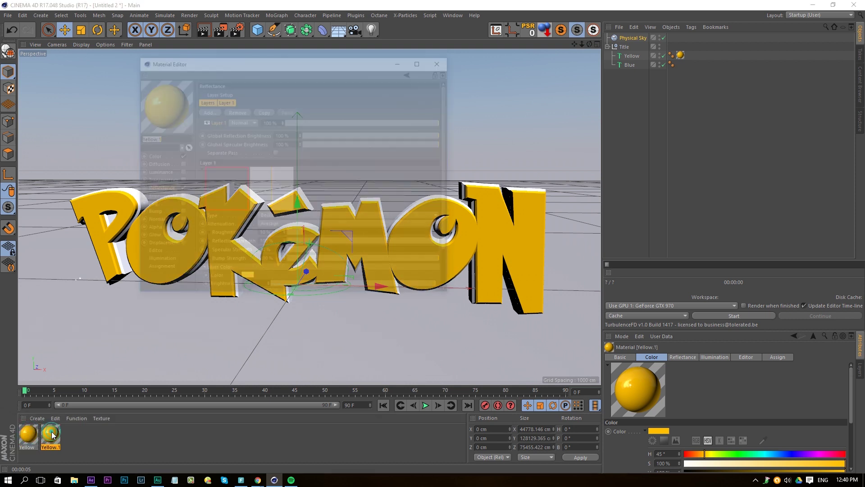
pyautogui.write('Blue')
pyautogui.press('Return')
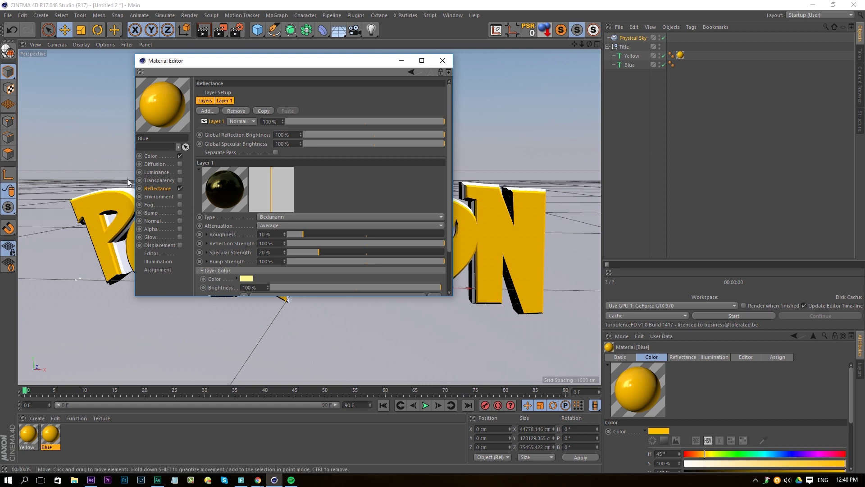
# Step: Change the Blue material's reflectance layer color to a light blue with hue 216°
pyautogui.click(245, 278)
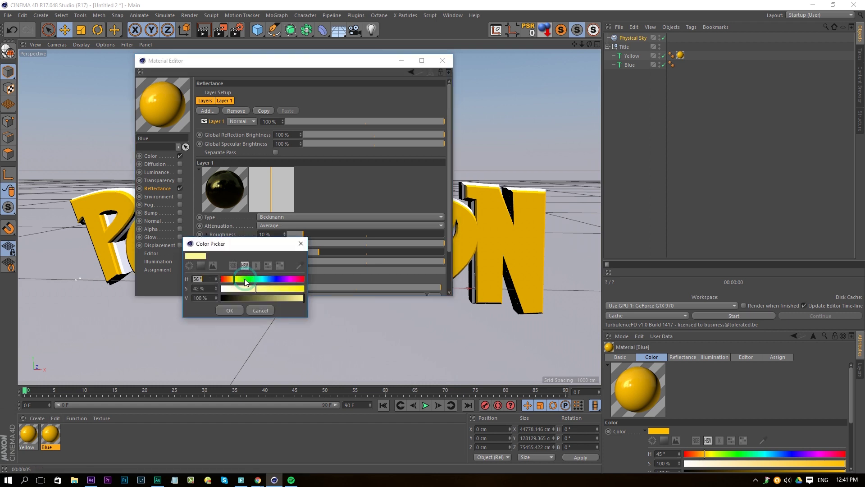
pyautogui.moveTo(245, 279); pyautogui.dragTo(270, 282)
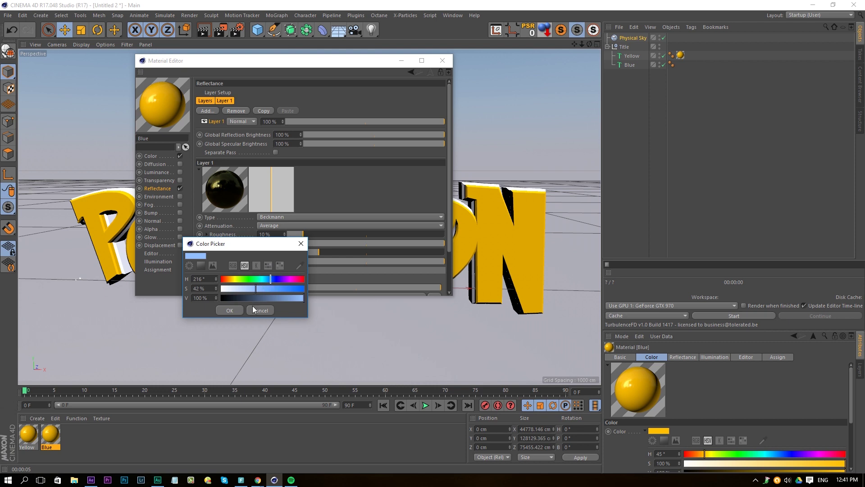
pyautogui.click(231, 310)
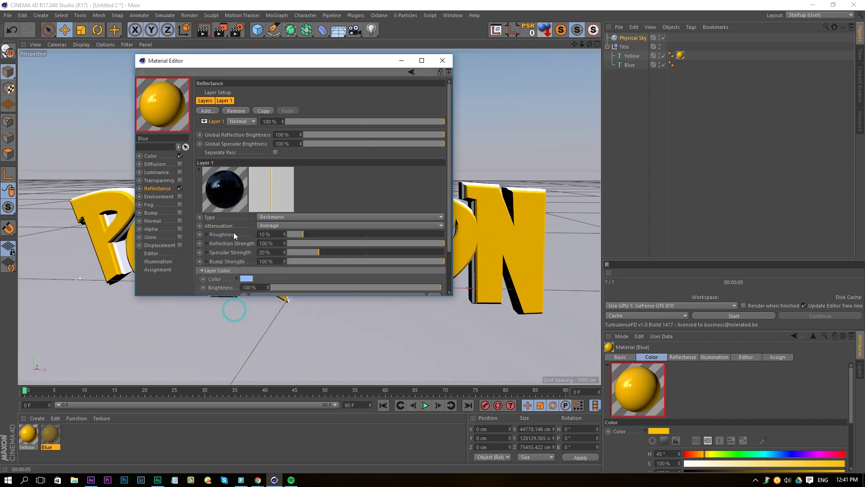
# Step: Change the Blue material's base color to a medium blue picked from screen, about hue 223°, saturation 64% and value 65%
pyautogui.click(152, 156)
pyautogui.click(382, 116)
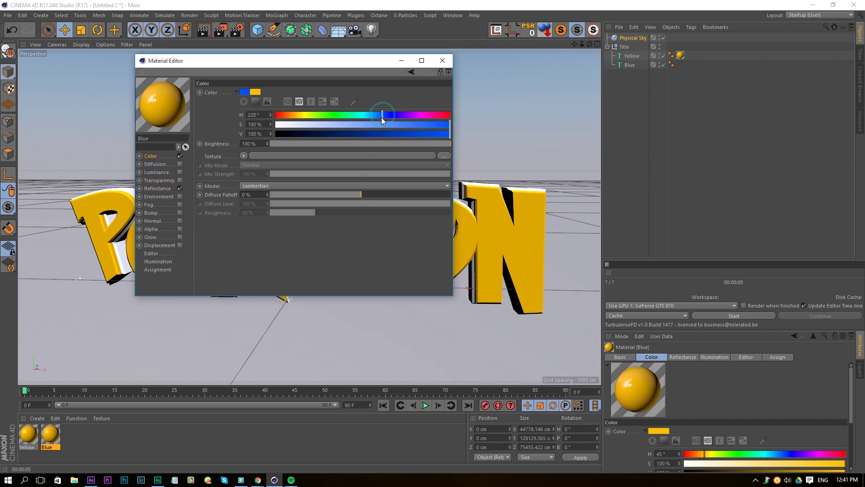
pyautogui.click(77, 156)
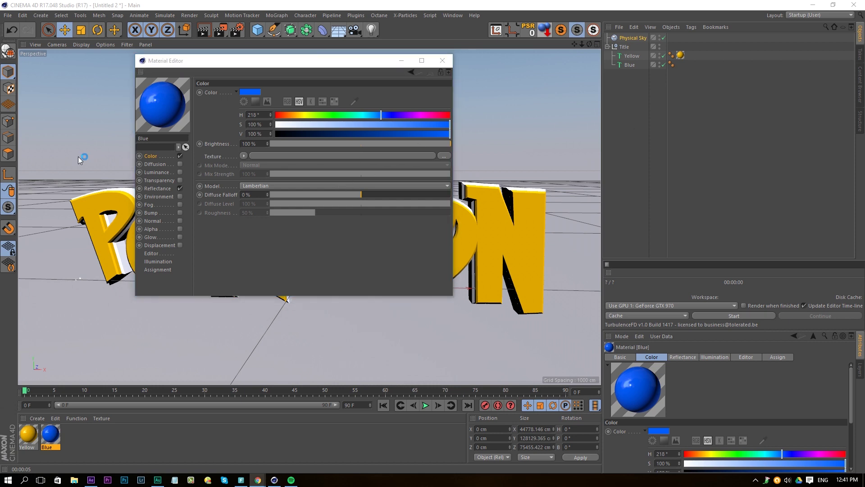
pyautogui.click(353, 100)
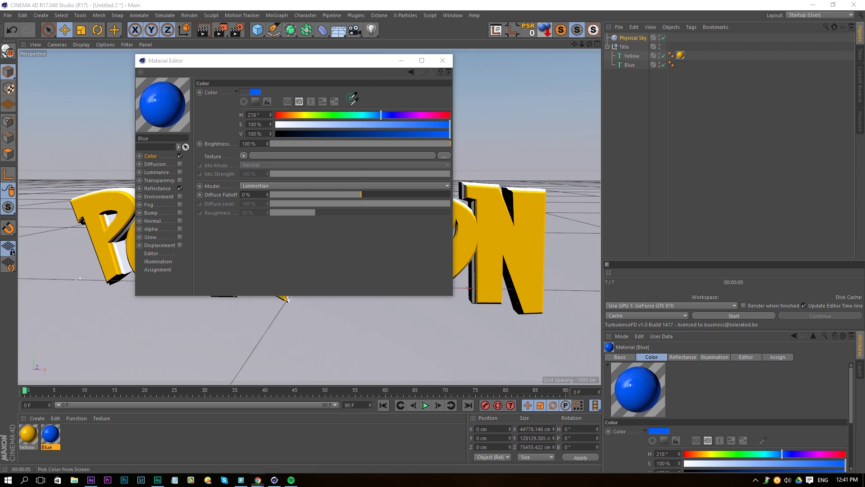
pyautogui.click(67, 162)
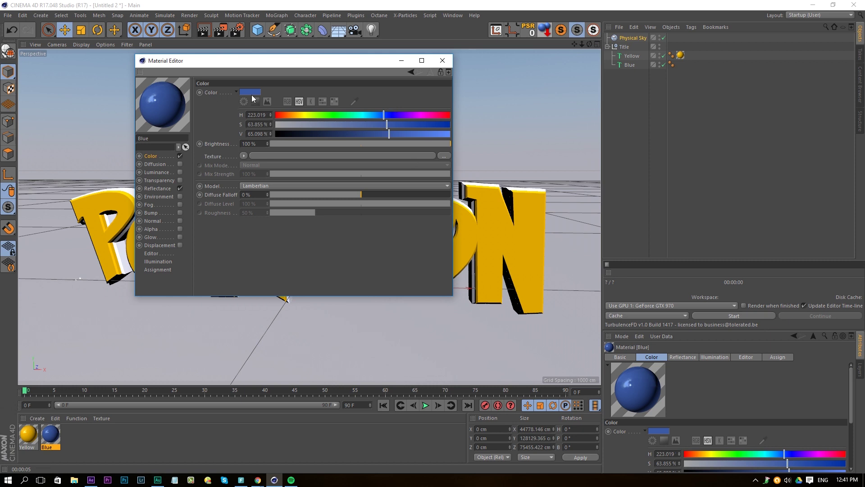
pyautogui.click(153, 189)
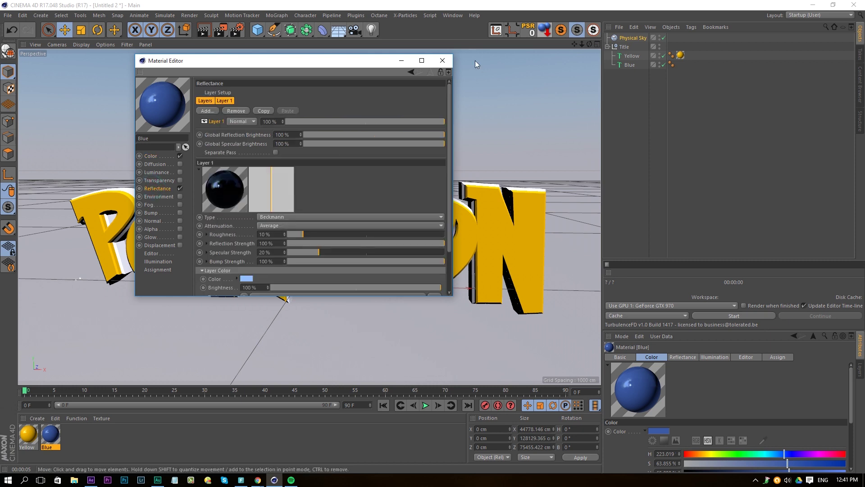
pyautogui.click(442, 60)
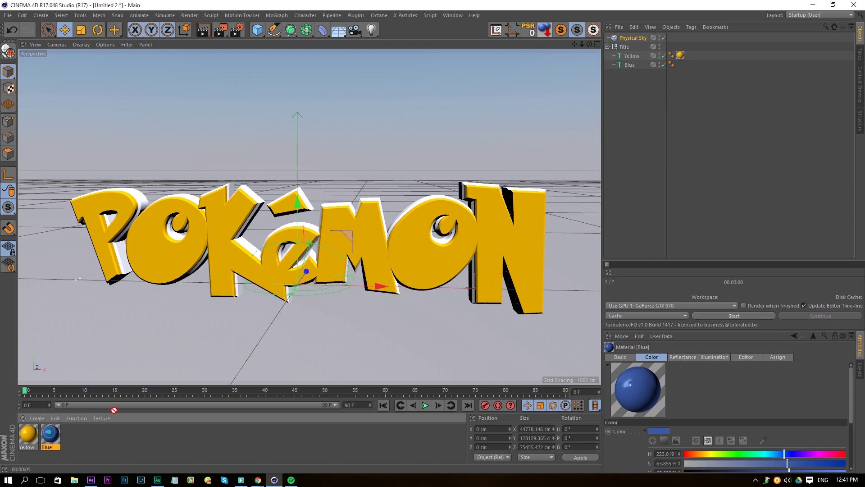
# Step: Apply the Blue material to the Blue text layer behind the title and render a viewport preview
pyautogui.moveTo(114, 410); pyautogui.dragTo(255, 198)
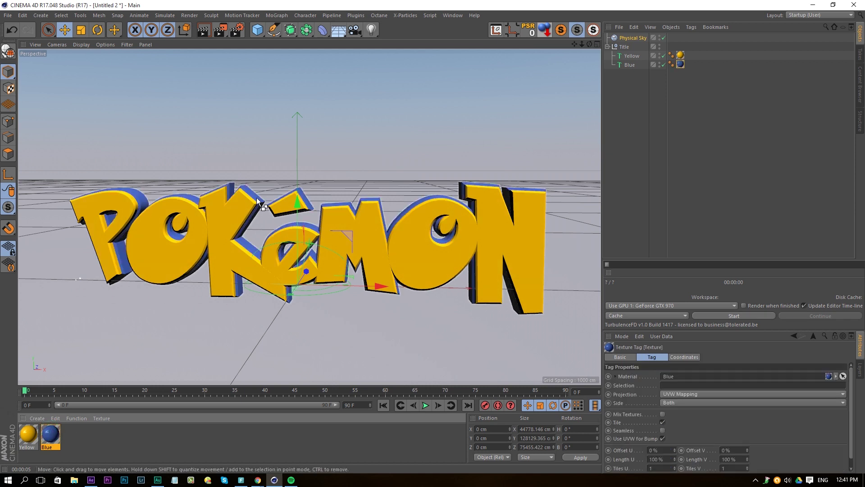
pyautogui.hotkey('ctrl', 'r')
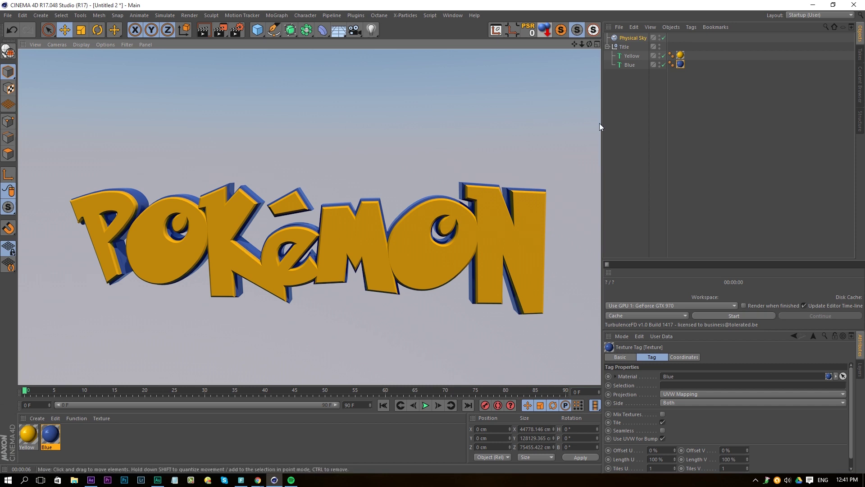
# Step: Add a camera, make it the active view, and set its X and Y positions to 0 cm
pyautogui.click(355, 30)
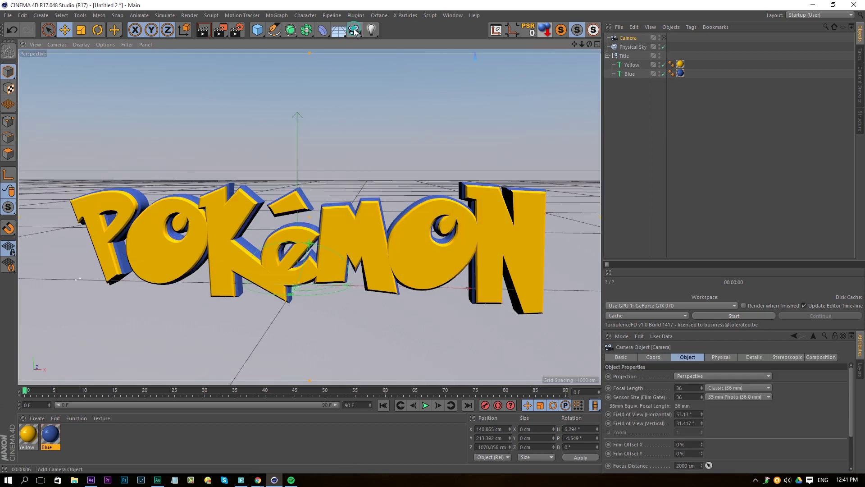
pyautogui.click(664, 38)
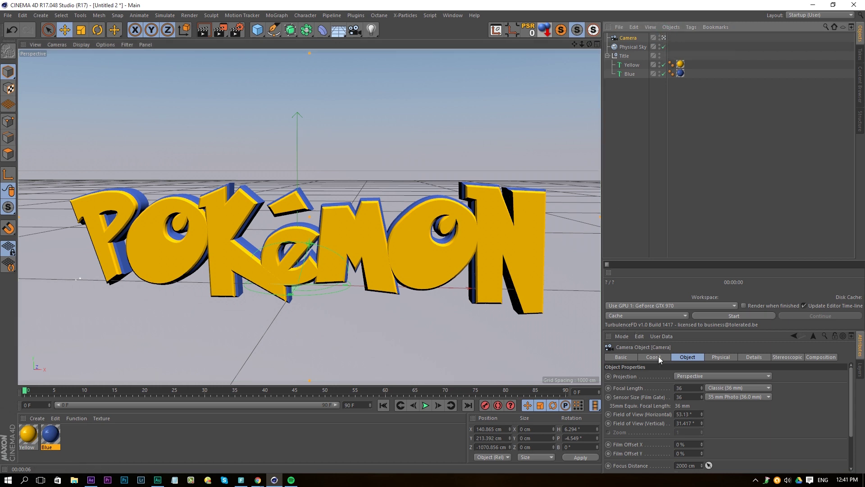
pyautogui.click(658, 358)
pyautogui.doubleClick(639, 376)
pyautogui.write('0')
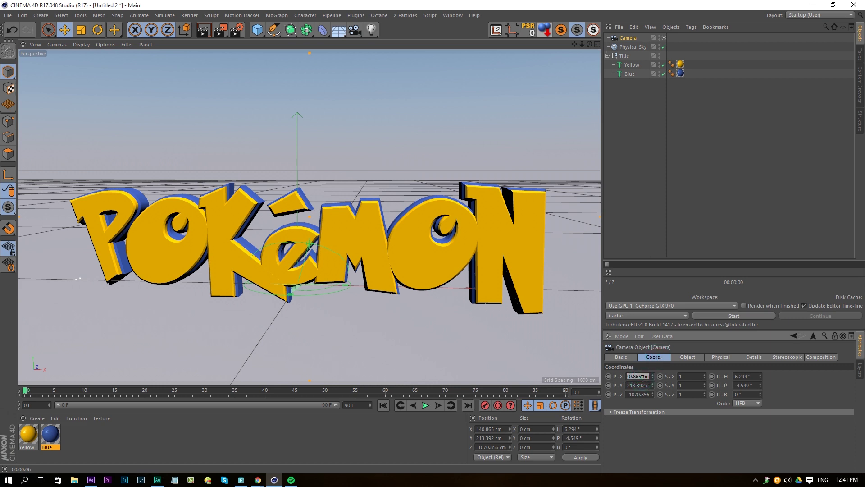
pyautogui.press('Return')
pyautogui.doubleClick(638, 385)
pyautogui.write('0')
pyautogui.press('Return')
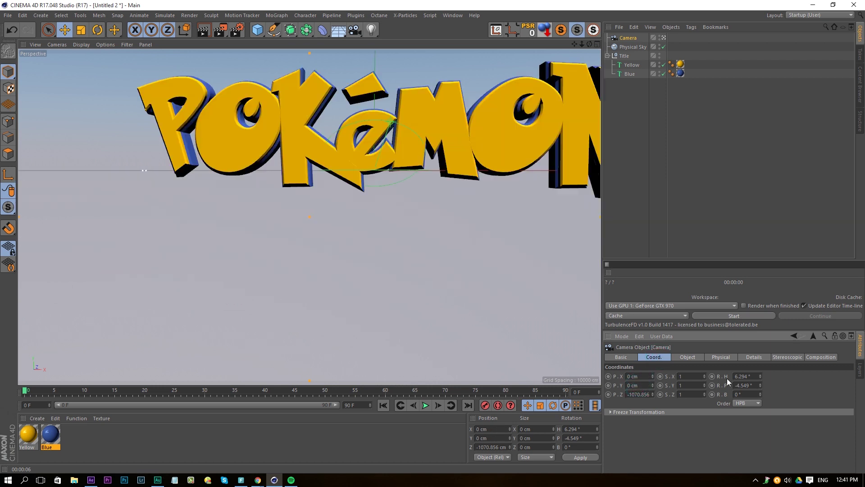
# Step: Set the camera's heading and pitch to 0° and reframe the title from Y 84 cm and Z -1321.856 cm
pyautogui.doubleClick(737, 376)
pyautogui.write('0')
pyautogui.press('Return')
pyautogui.doubleClick(744, 385)
pyautogui.write('0')
pyautogui.press('Return')
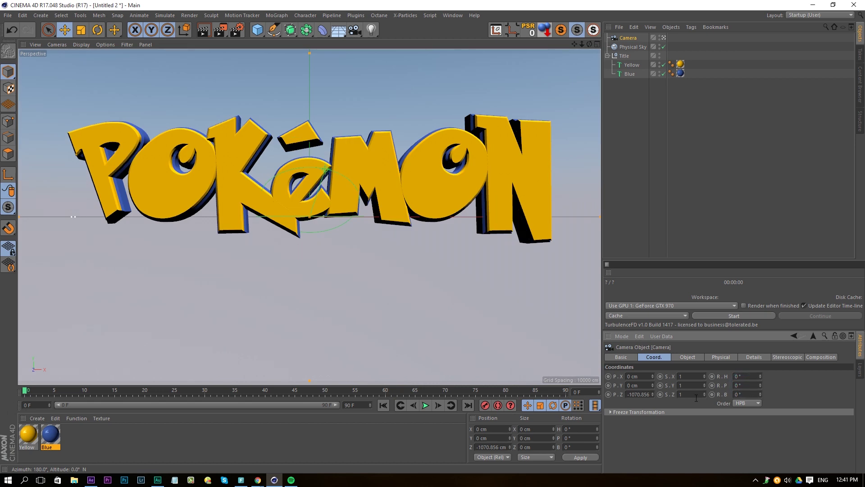
pyautogui.moveTo(653, 394); pyautogui.dragTo(651, 374)
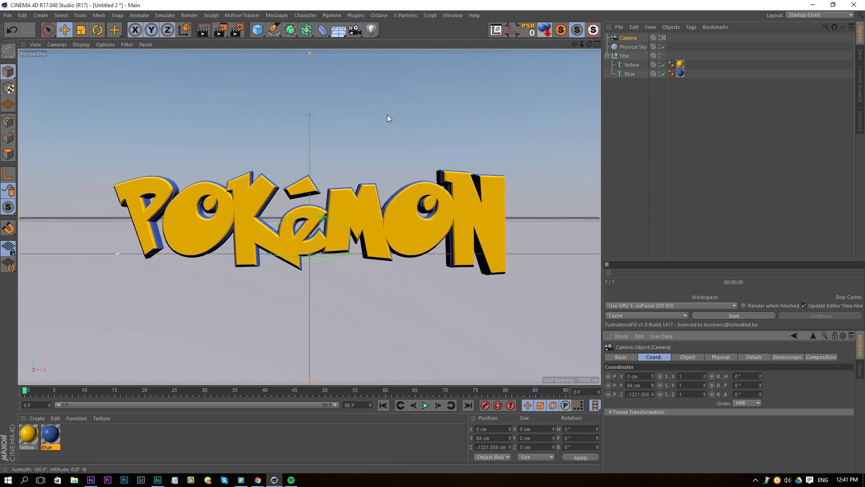
# Step: Extend the animation to 150 frames and show the full range in the timeline
pyautogui.doubleClick(356, 405)
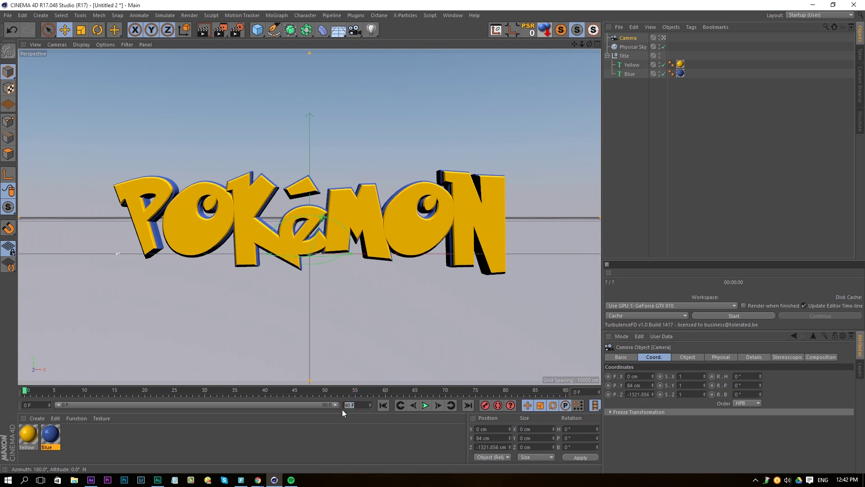
pyautogui.write('150')
pyautogui.press('Return')
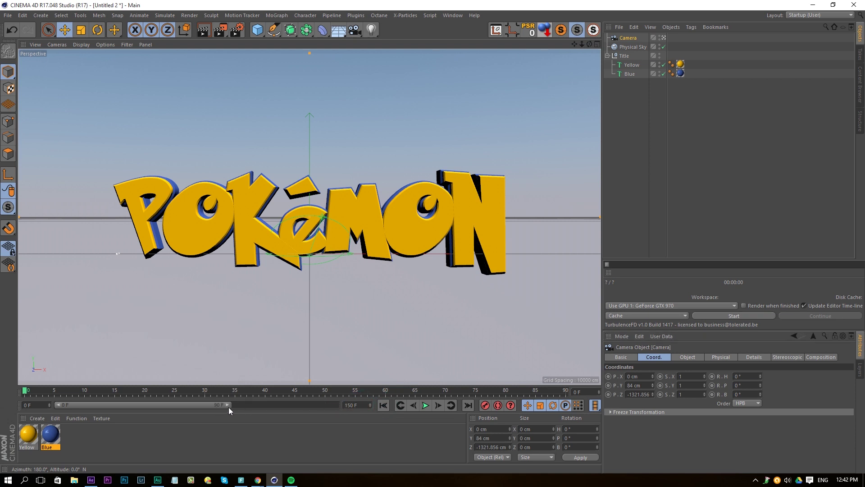
pyautogui.moveTo(228, 407); pyautogui.dragTo(358, 413)
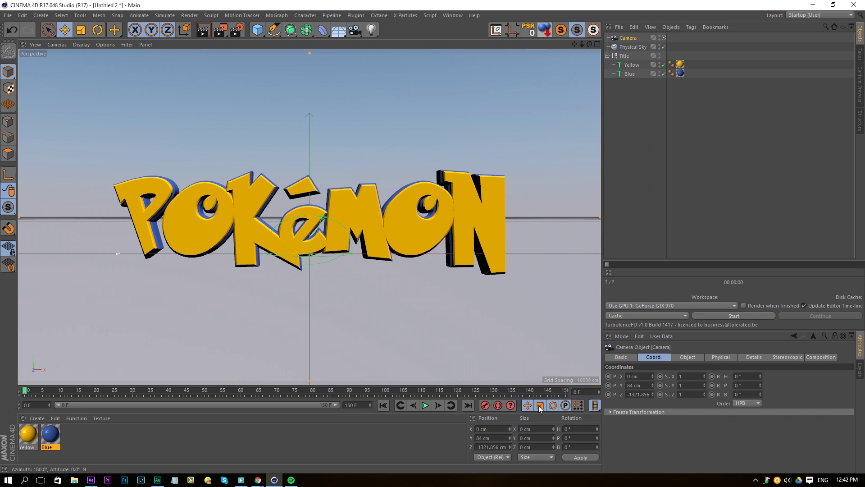
# Step: Animate a slow camera push-in with Z position keyframes of -1321.856 cm at frame 0 and -1183.856 cm at frame 150
pyautogui.keyDown('ctrl'); pyautogui.click(608, 395); pyautogui.keyUp('ctrl')
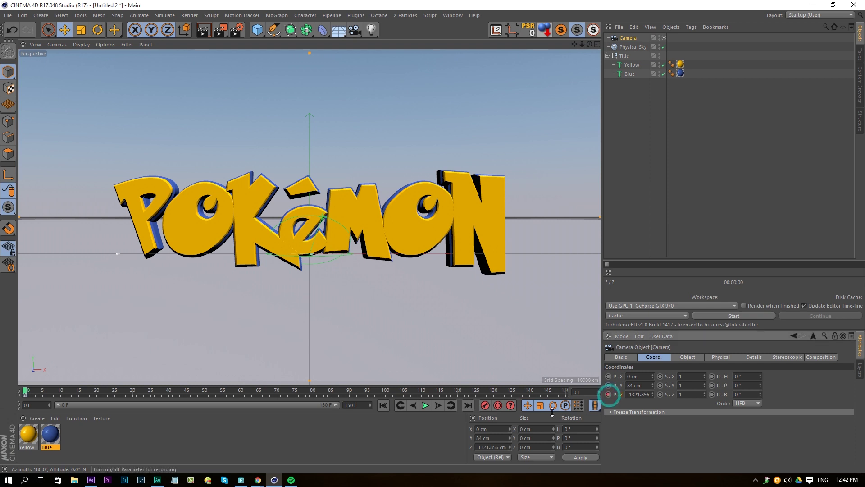
pyautogui.click(469, 406)
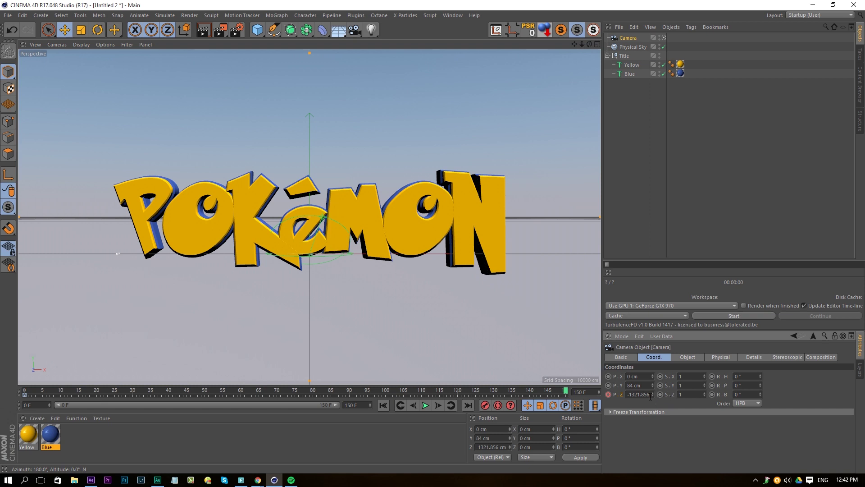
pyautogui.scroll(10, 649, 394)
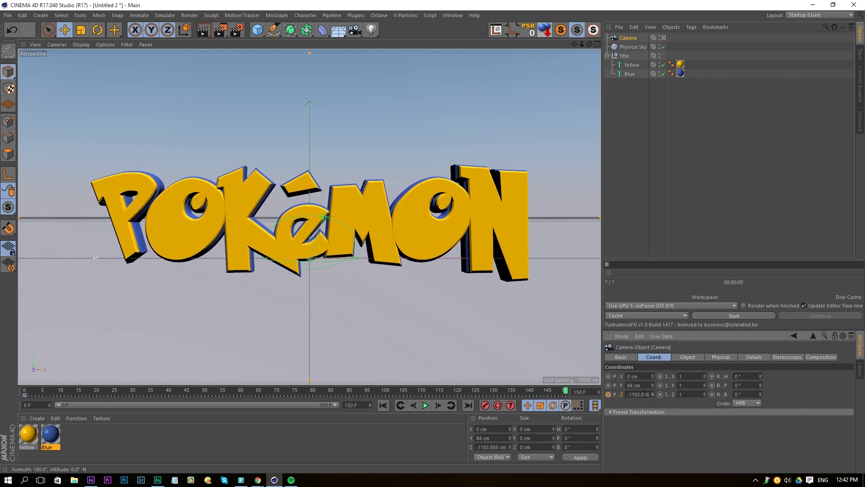
pyautogui.keyDown('ctrl'); pyautogui.click(609, 394); pyautogui.keyUp('ctrl')
# Step: Play the camera move from the first frame to check the animation
pyautogui.click(384, 406)
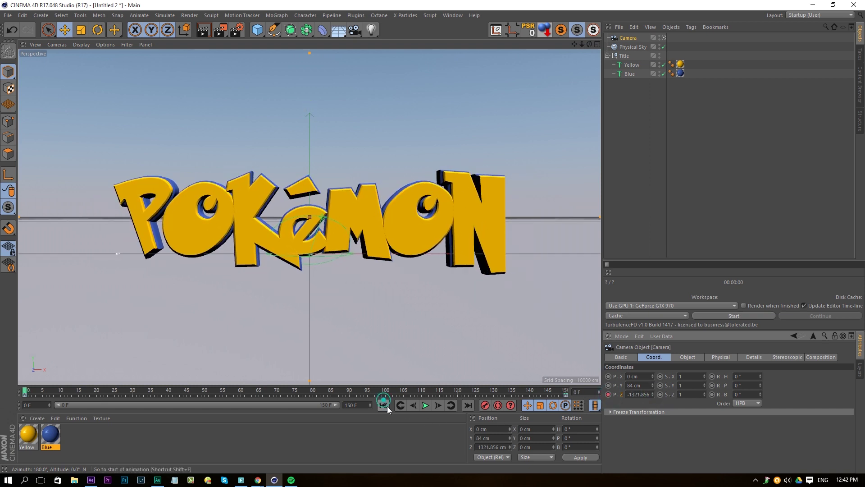
pyautogui.click(425, 405)
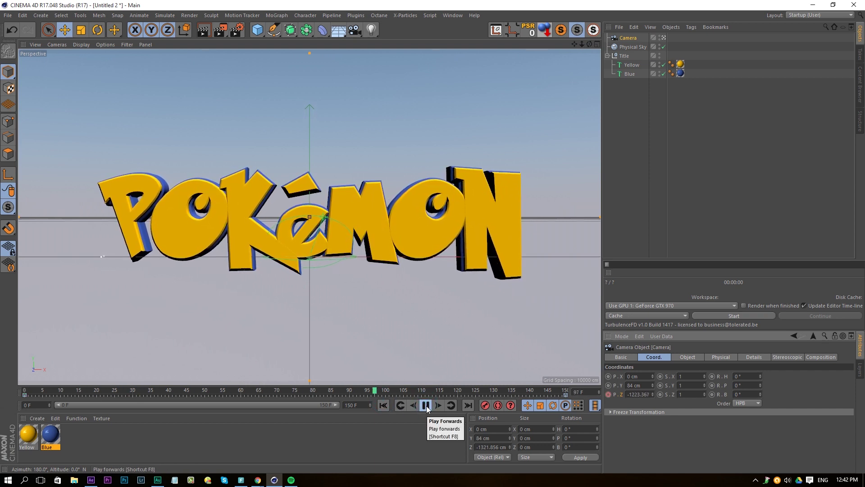
pyautogui.click(426, 405)
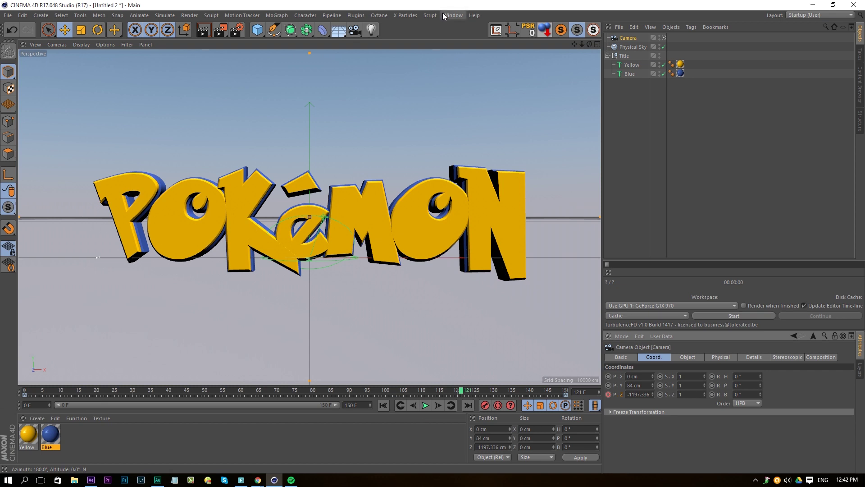
# Step: Add a Random effector to both the Yellow and Blue MoText objects
pyautogui.click(630, 64)
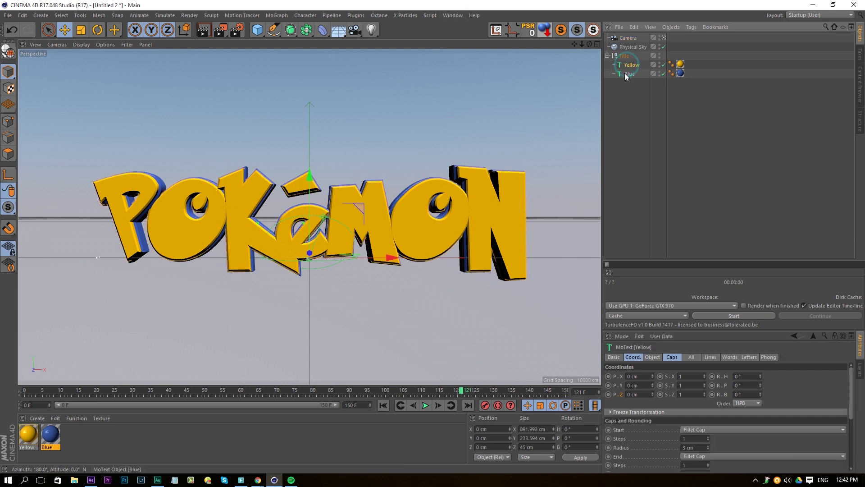
pyautogui.keyDown('ctrl'); pyautogui.click(630, 74); pyautogui.keyUp('ctrl')
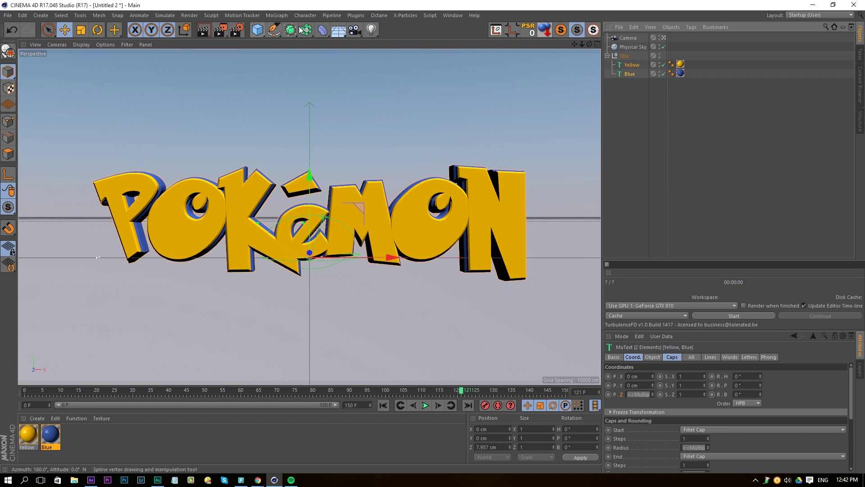
pyautogui.click(278, 15)
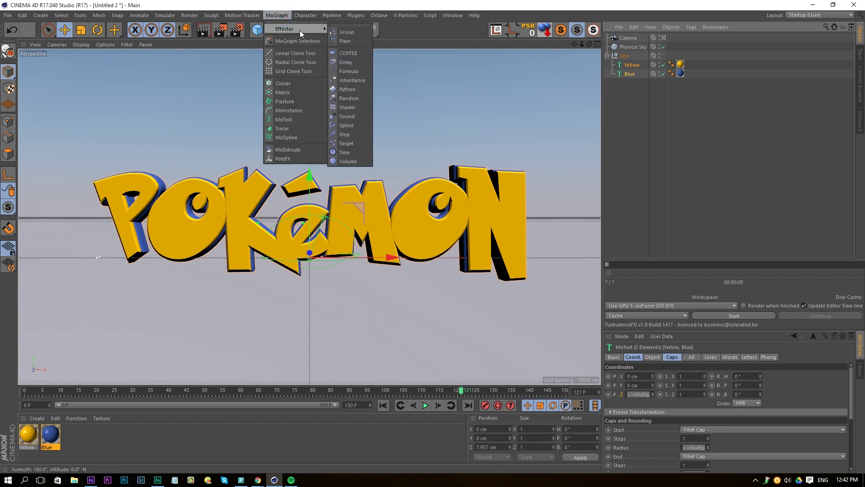
pyautogui.moveTo(307, 31)
pyautogui.click(355, 99)
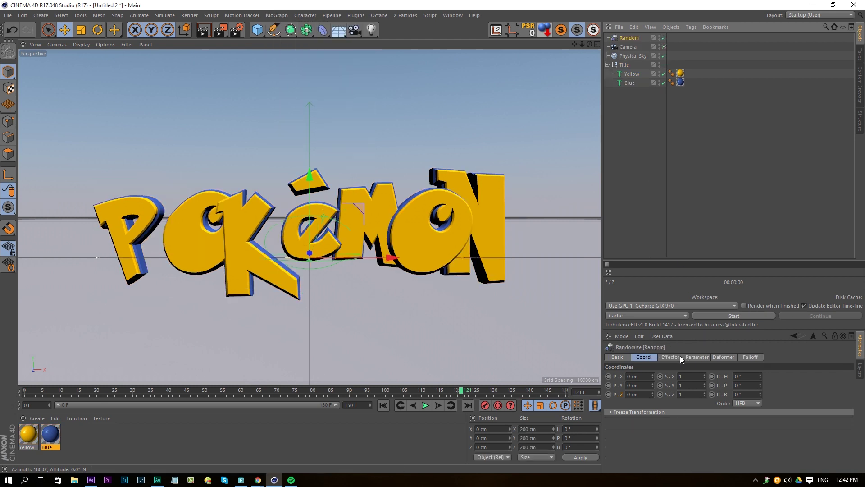
# Step: Restrict the Random effector to depth by setting its X and Y position parameters to 0 cm
pyautogui.click(668, 356)
pyautogui.click(699, 357)
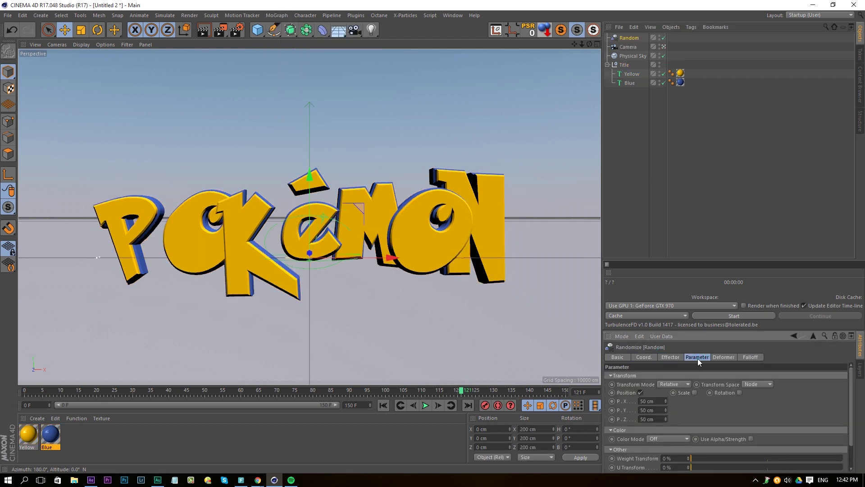
pyautogui.click(651, 401)
pyautogui.write('0')
pyautogui.press('Tab')
pyautogui.write('0')
pyautogui.press('Return')
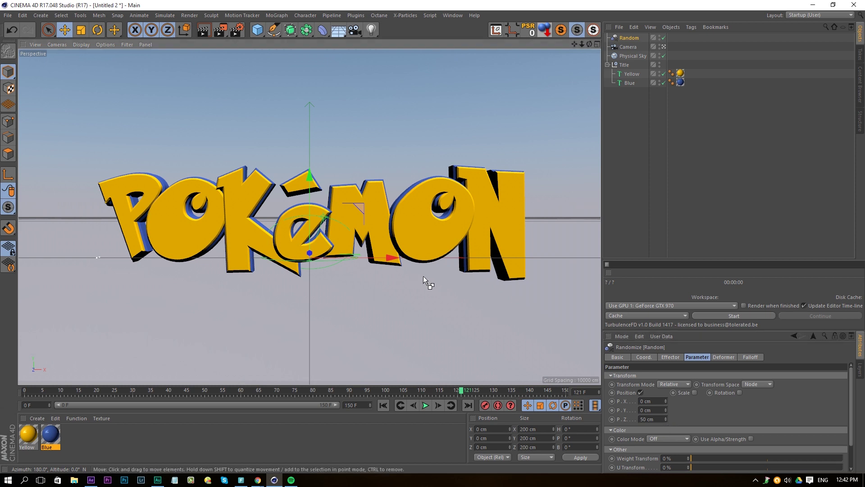
# Step: Render a viewport preview of the offset letters and set the Random effector's Z position parameter to -103 cm
pyautogui.click(626, 163)
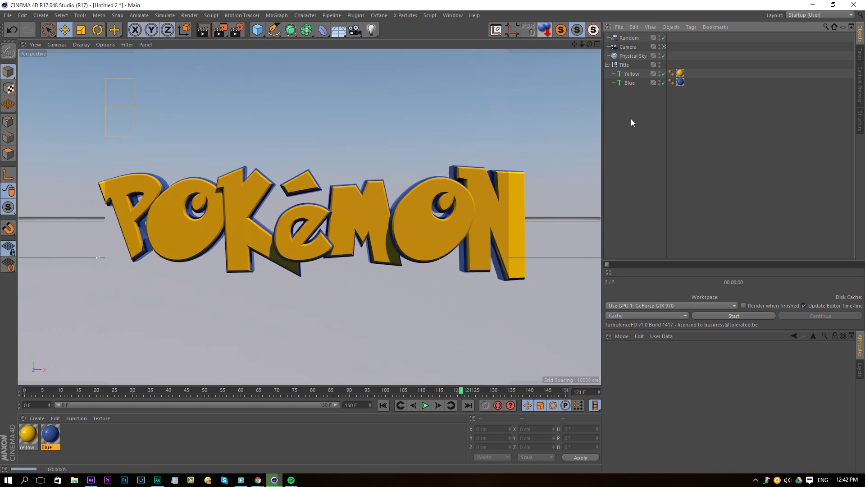
pyautogui.click(629, 38)
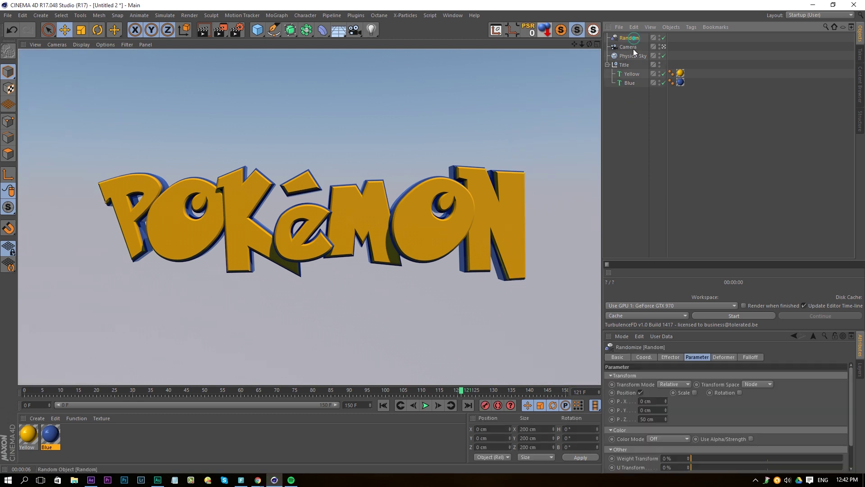
pyautogui.moveTo(666, 419)
pyautogui.mouseDown()
pyautogui.moveTo(666, 455)
pyautogui.moveTo(666, 387)
pyautogui.moveTo(666, 419)
pyautogui.mouseUp()
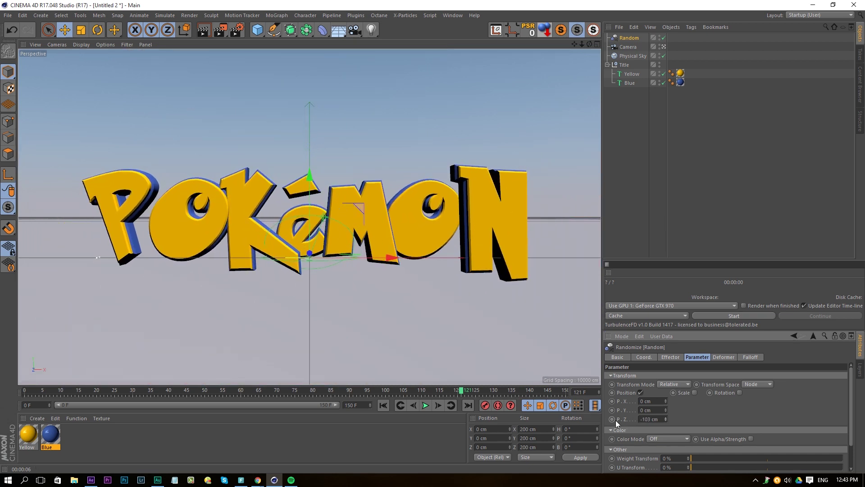
pyautogui.click(612, 419)
pyautogui.click(523, 389)
pyautogui.click(612, 419)
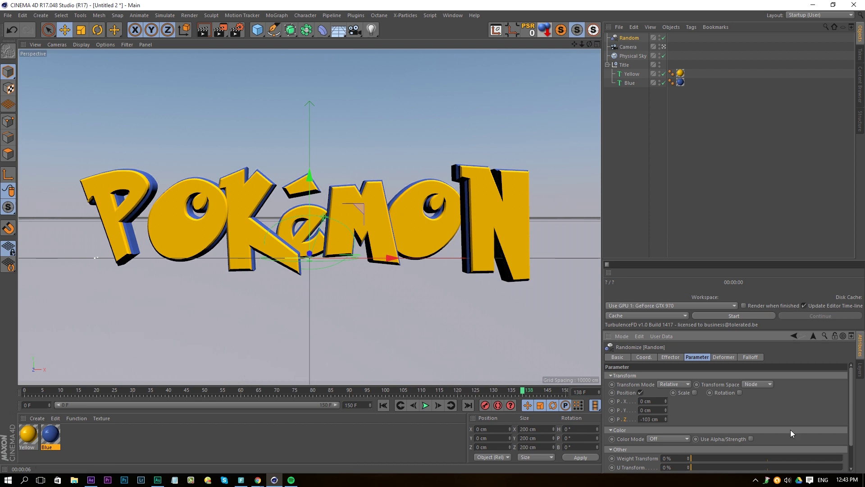
# Step: Return to frame 0 and add a Plain effector to both the Yellow and Blue MoText objects
pyautogui.moveTo(521, 391); pyautogui.dragTo(1, 439)
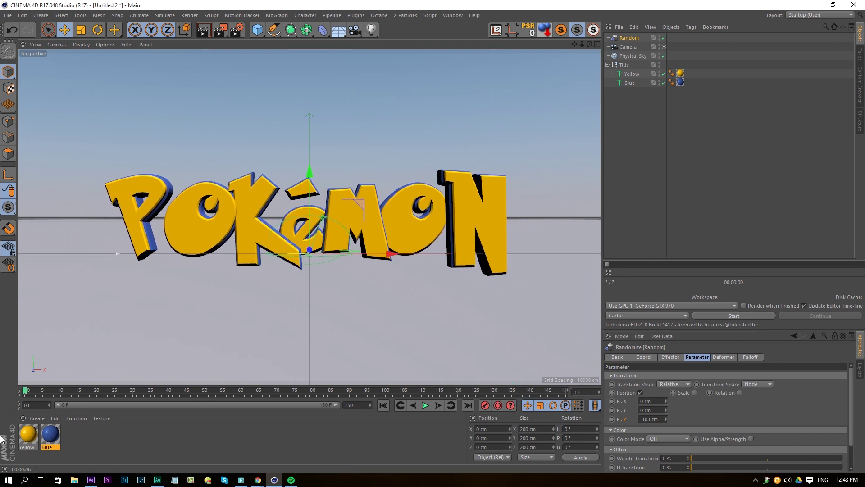
pyautogui.click(631, 74)
pyautogui.keyDown('ctrl'); pyautogui.click(630, 83); pyautogui.keyUp('ctrl')
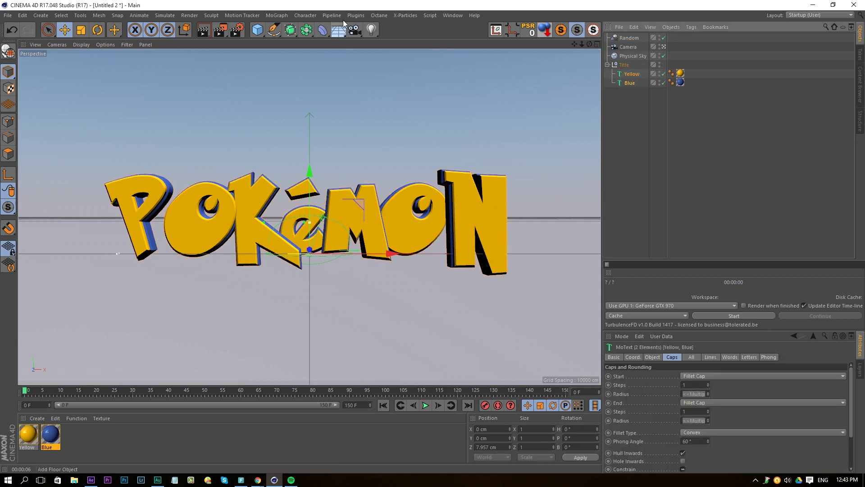
pyautogui.click(279, 16)
pyautogui.moveTo(284, 31)
pyautogui.click(352, 41)
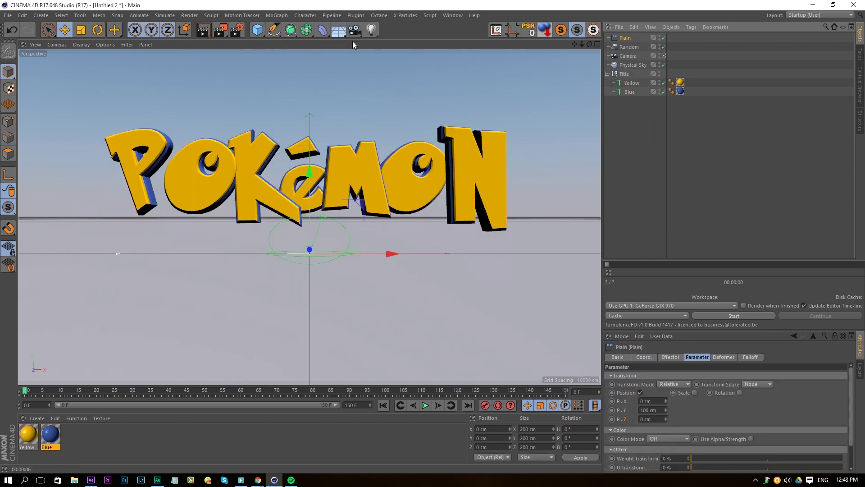
# Step: Set the Plain effector's Y position to 0 cm and its Z position to 2972 cm
pyautogui.doubleClick(651, 410)
pyautogui.write('0')
pyautogui.press('Return')
pyautogui.moveTo(666, 418); pyautogui.dragTo(666, 370)
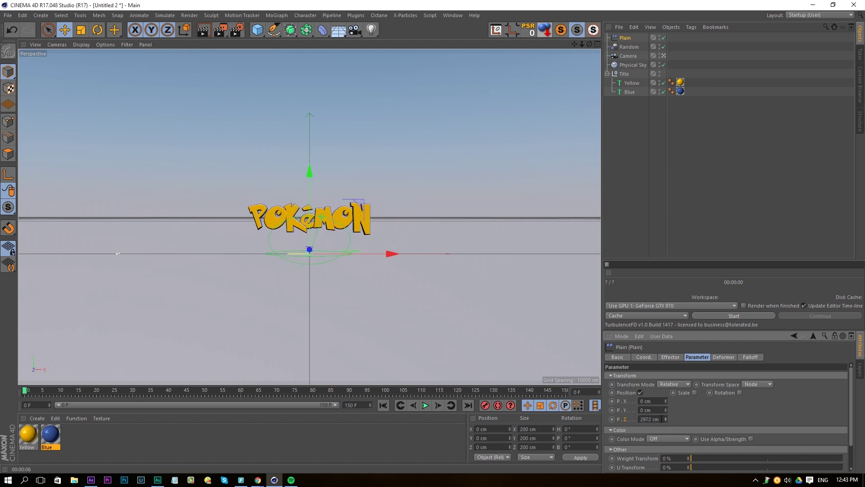
# Step: Enable uniform scaling in the Plain effector's parameters and set the scale to -1
pyautogui.click(612, 419)
pyautogui.click(695, 392)
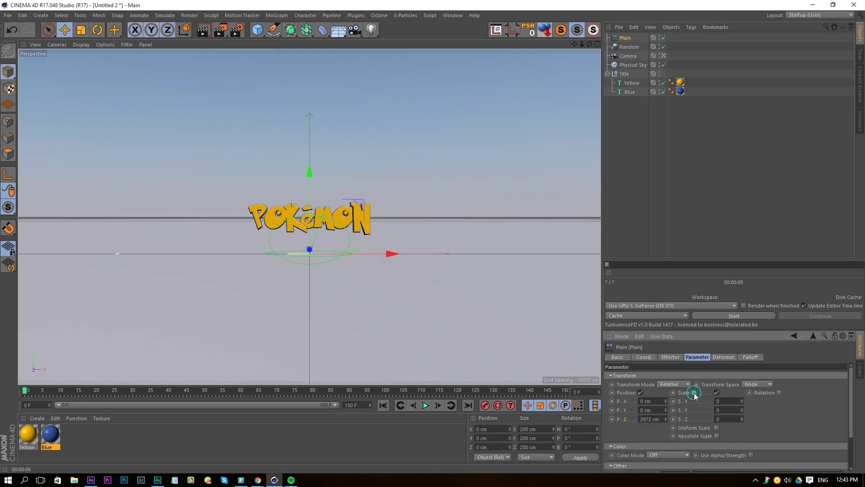
pyautogui.click(716, 428)
pyautogui.click(725, 401)
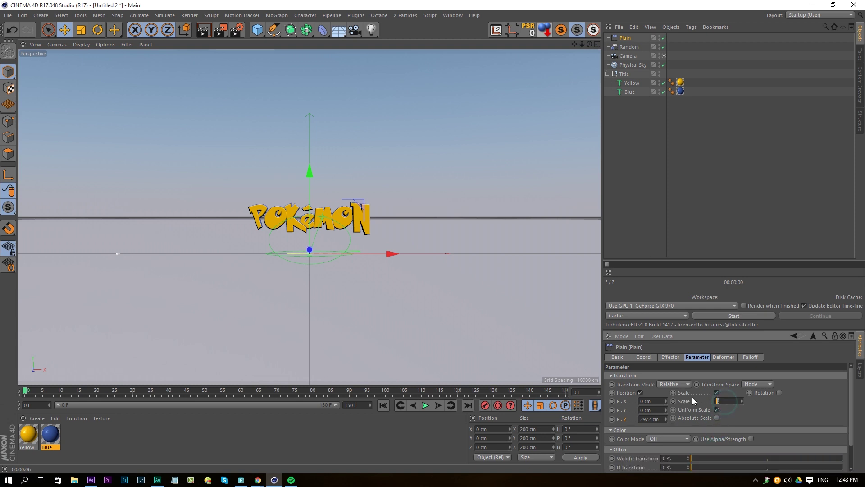
pyautogui.press('Return')
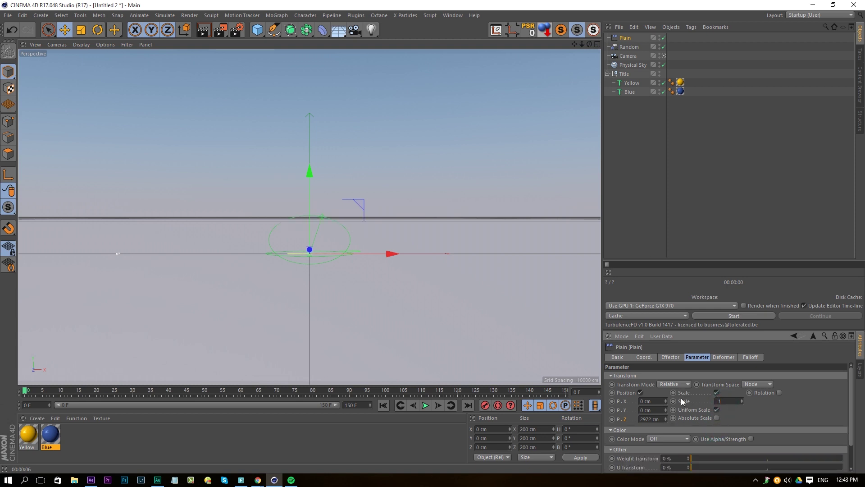
# Step: Give the Plain effector a Box falloff and scale the box uniformly to about 1455.6 cm per side
pyautogui.click(755, 357)
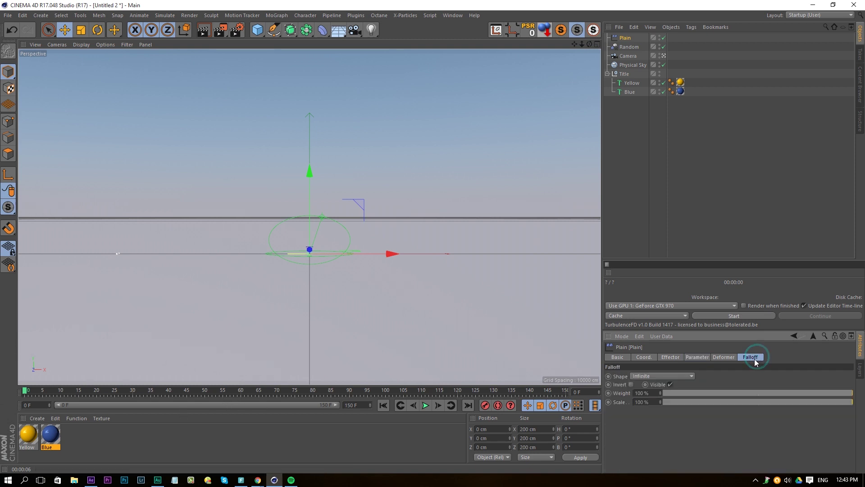
pyautogui.click(639, 377)
pyautogui.click(647, 280)
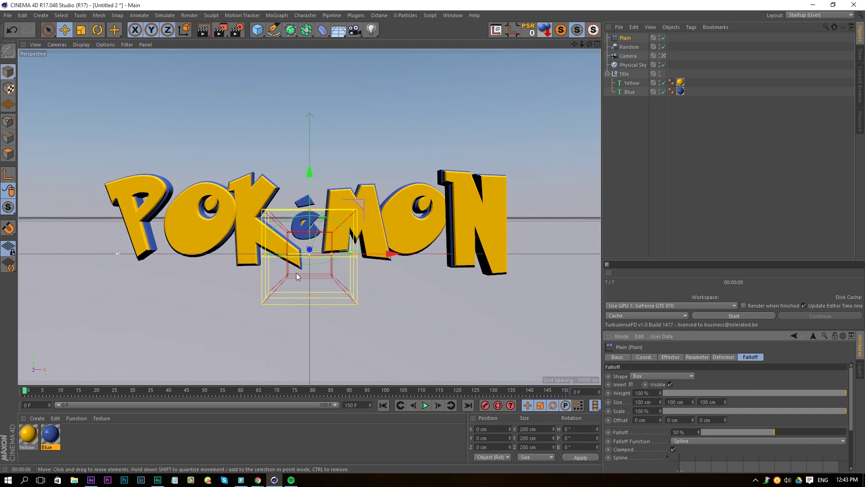
pyautogui.click(83, 32)
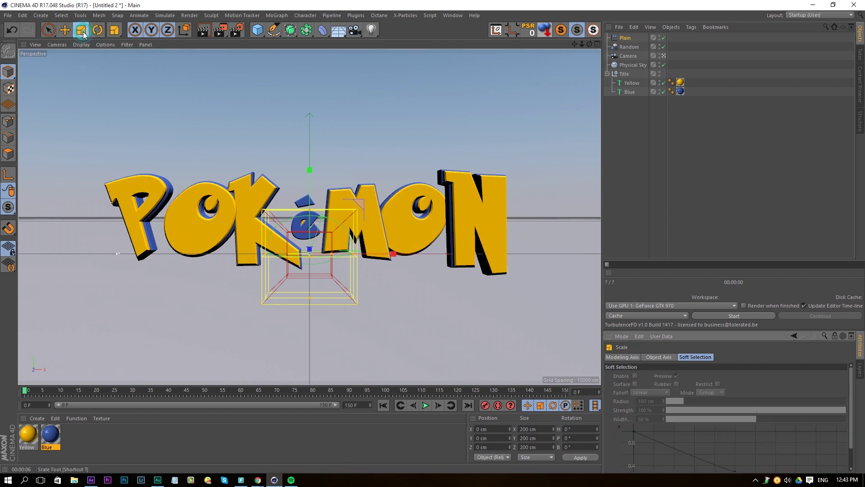
pyautogui.moveTo(431, 217); pyautogui.dragTo(411, 209)
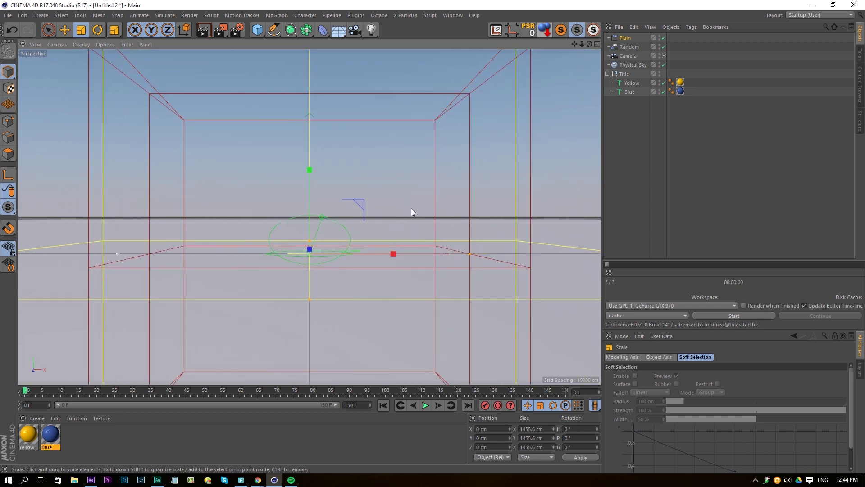
pyautogui.click(625, 38)
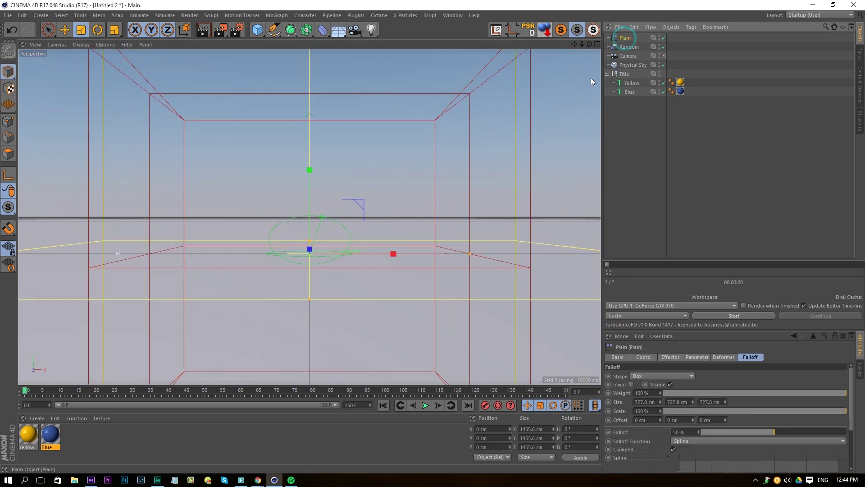
# Step: Keyframe the Plain effector at frame 0, then at frame 60 with its X position moved to about 1292 cm
pyautogui.click(484, 405)
pyautogui.click(240, 393)
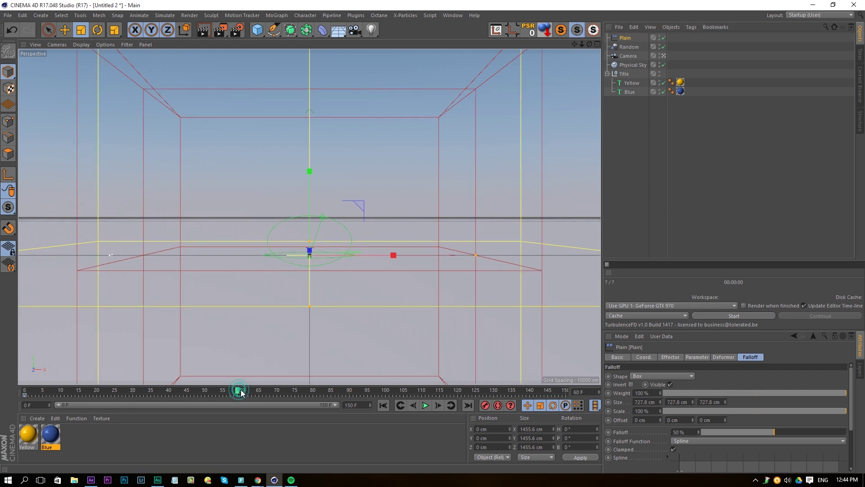
pyautogui.click(64, 30)
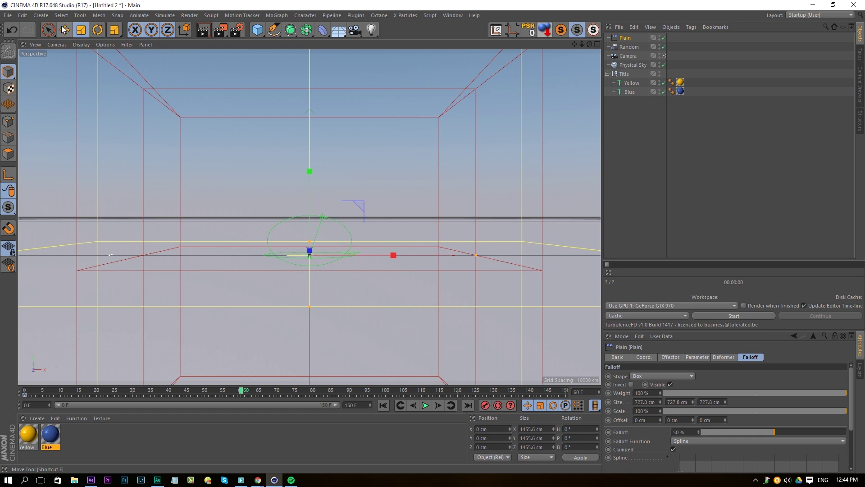
pyautogui.moveTo(365, 258); pyautogui.dragTo(597, 269)
pyautogui.moveTo(505, 270); pyautogui.dragTo(597, 270)
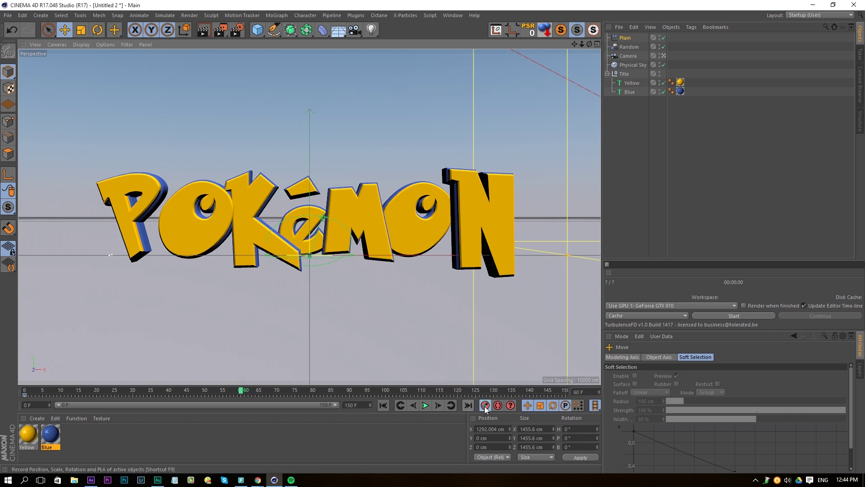
# Step: Play the Plain effector's reveal animation from the first frame, then return to the start
pyautogui.click(383, 405)
pyautogui.click(425, 405)
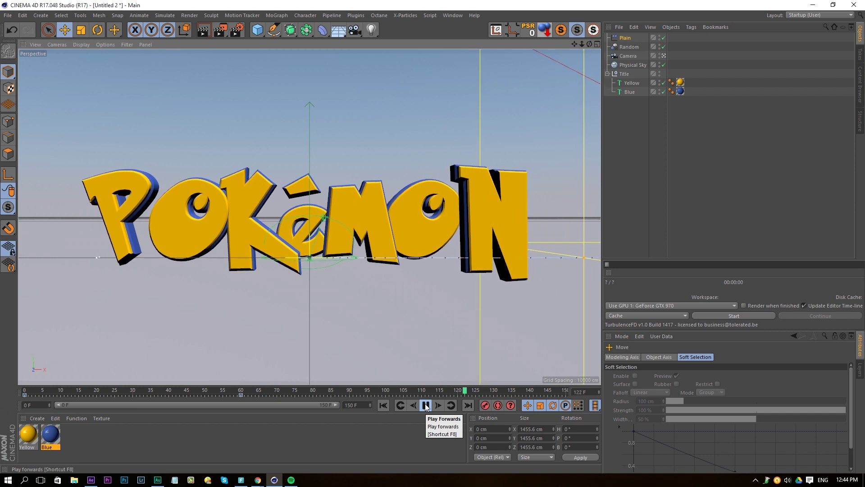
pyautogui.click(426, 405)
pyautogui.click(384, 405)
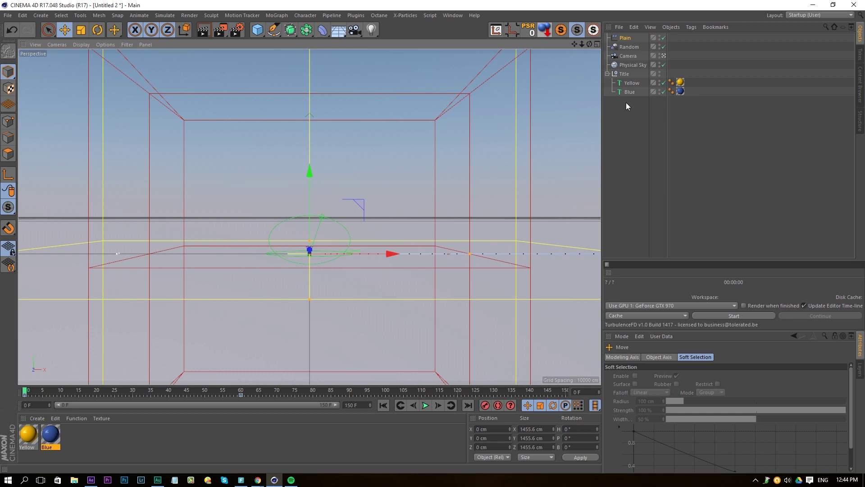
# Step: Add a Delay effector to both the Yellow and Blue MoText objects
pyautogui.moveTo(625, 102); pyautogui.dragTo(641, 86)
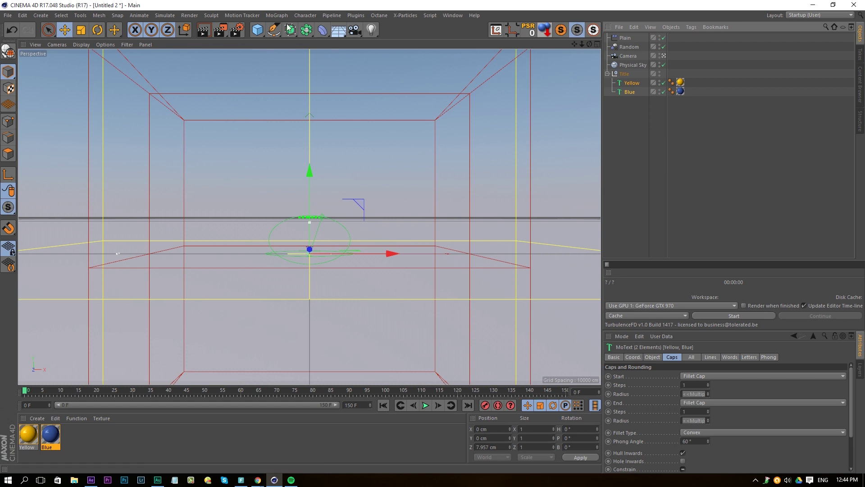
pyautogui.click(273, 16)
pyautogui.moveTo(280, 29)
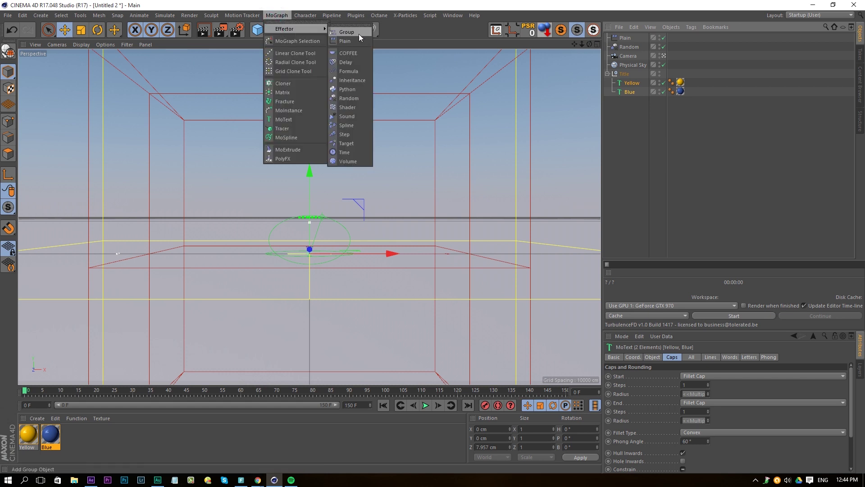
pyautogui.click(351, 63)
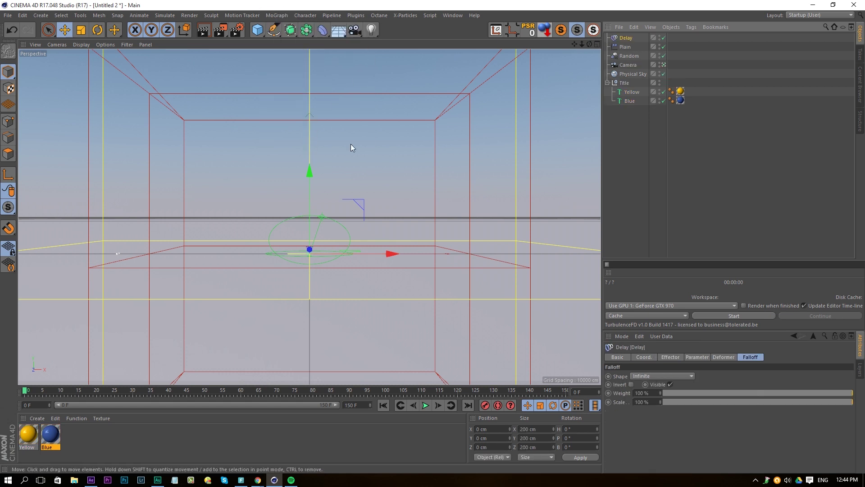
# Step: Set the Delay effector to Spring mode with 40% strength and play the animation from the start
pyautogui.click(696, 356)
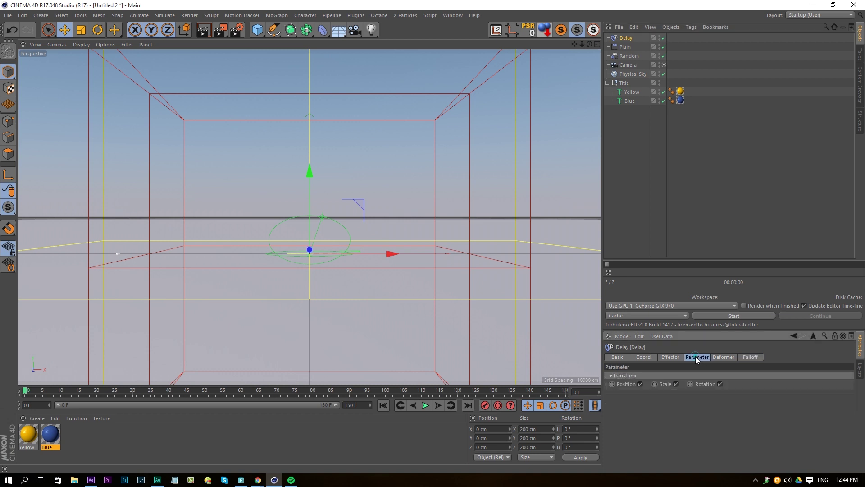
pyautogui.click(674, 356)
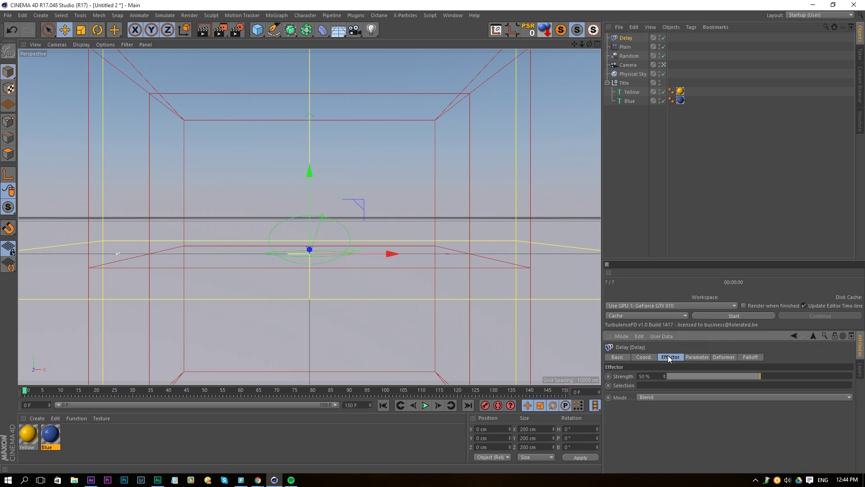
pyautogui.click(642, 397)
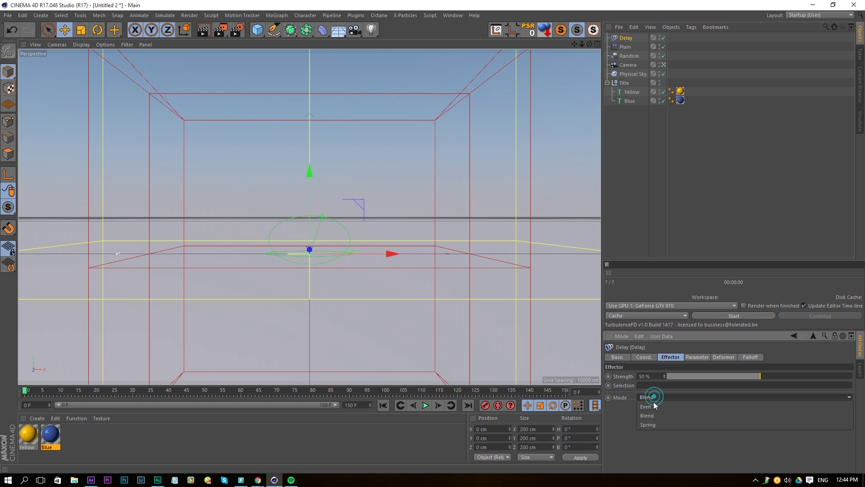
pyautogui.click(653, 421)
pyautogui.doubleClick(653, 376)
pyautogui.write('40')
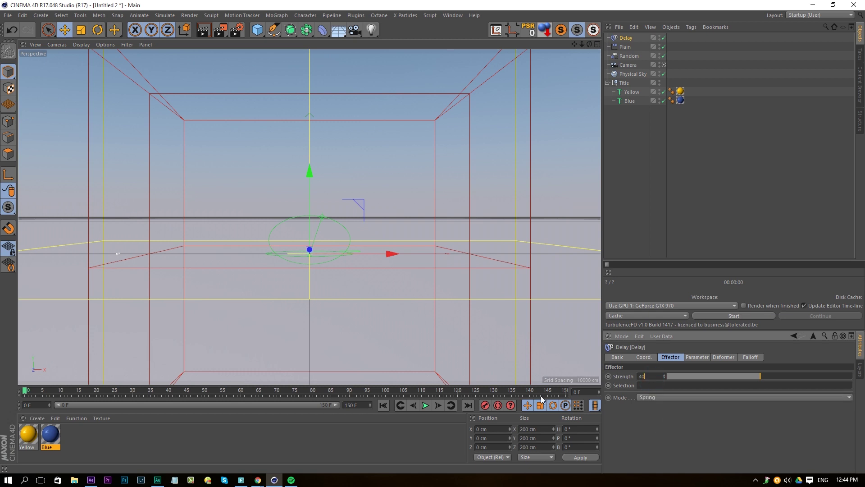
pyautogui.press('Return')
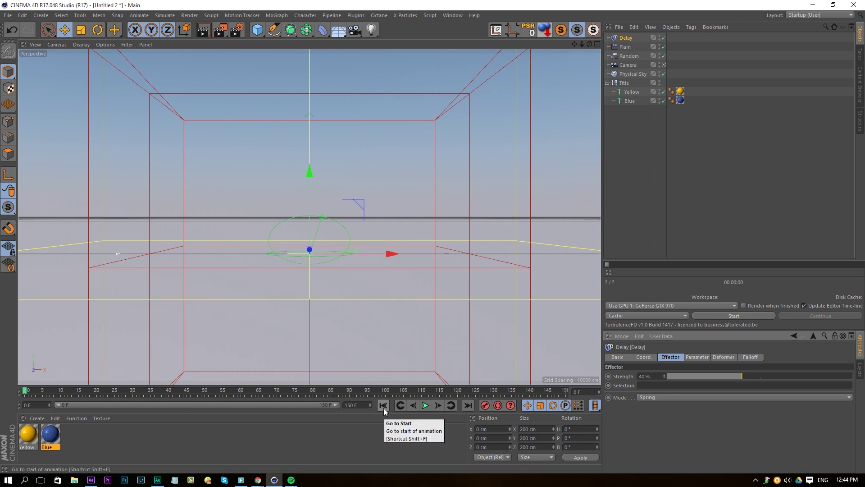
pyautogui.click(424, 406)
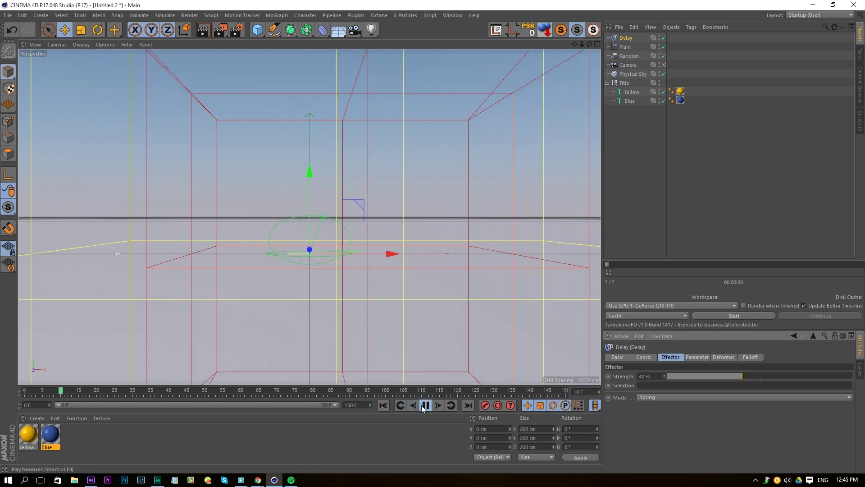
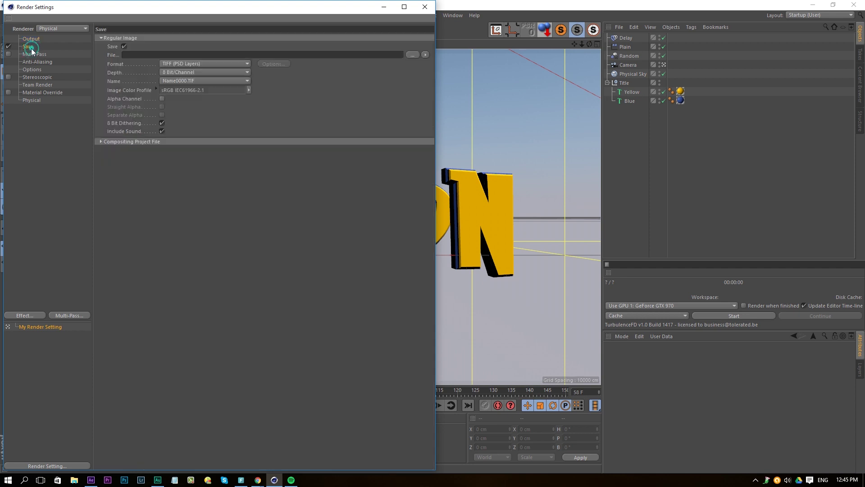
# Step: Choose the render save location by creating and opening a new folder named Tutorial_render inside the Pokéball folder
pyautogui.click(271, 55)
pyautogui.click(412, 55)
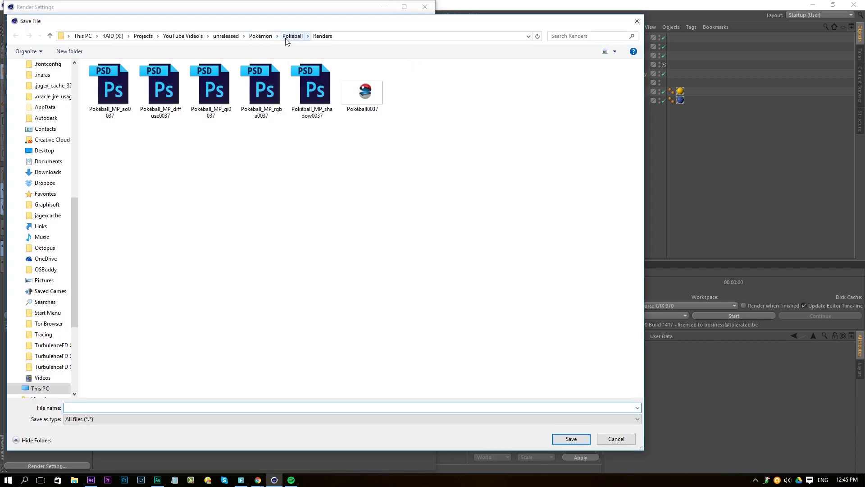
pyautogui.click(287, 40)
pyautogui.click(76, 49)
pyautogui.write('Tutorial_rzender')
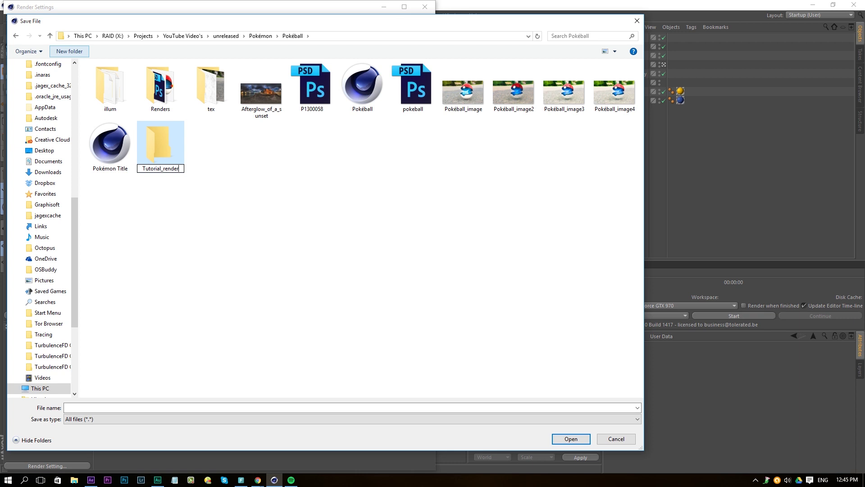
pyautogui.press('Return')
pyautogui.doubleClick(256, 85)
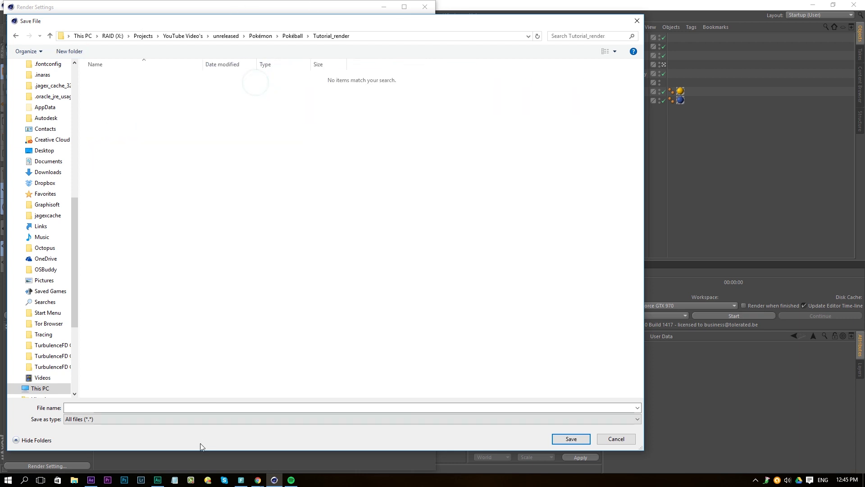
# Step: Name the render output Pokémon Title, enable its alpha channel and close the render settings
pyautogui.click(213, 407)
pyautogui.write('Pokémon Title')
pyautogui.press('Return')
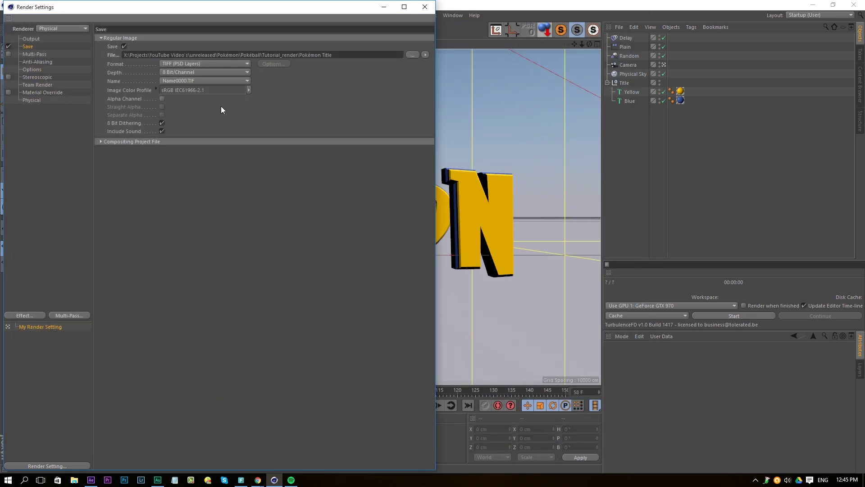
pyautogui.click(163, 99)
pyautogui.click(426, 9)
# Step: Add a Compositing tag to the Physical Sky and turn off Seen by Camera
pyautogui.click(632, 73)
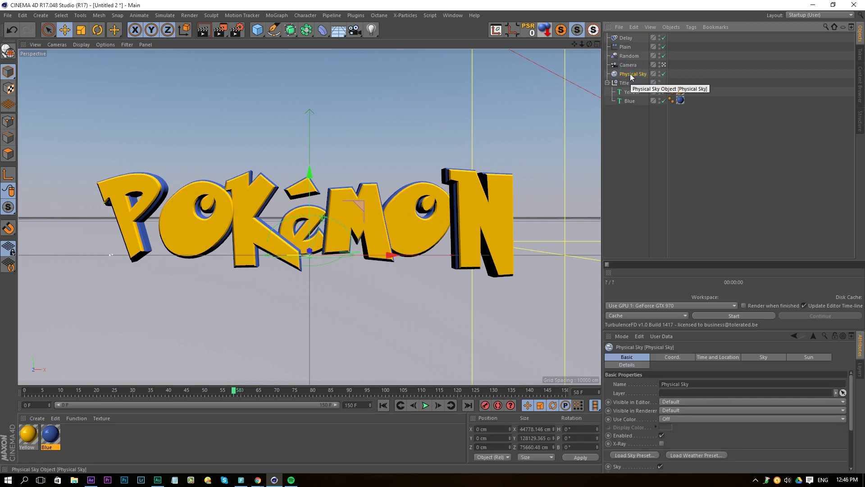
pyautogui.rightClick(629, 74)
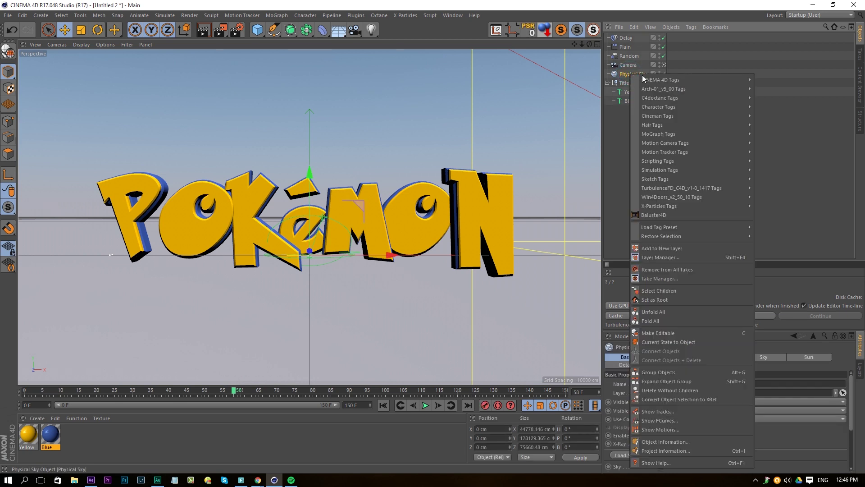
pyautogui.moveTo(649, 80)
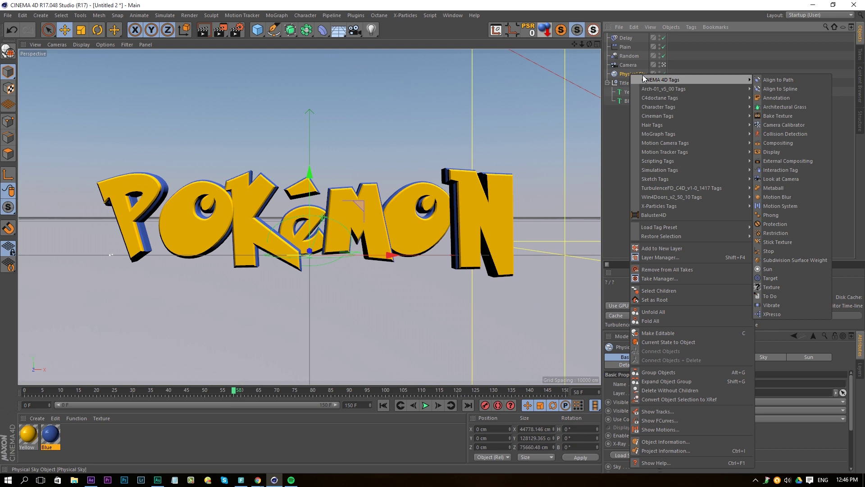
pyautogui.click(779, 143)
pyautogui.click(658, 403)
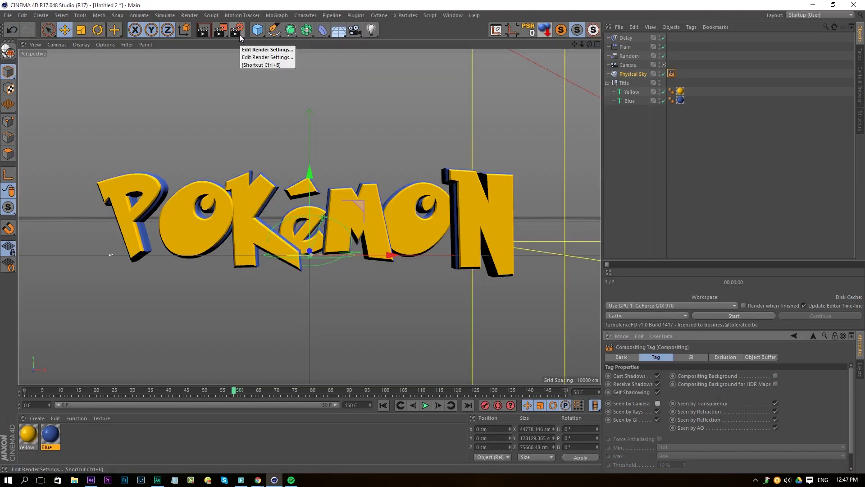
# Step: Set the render output's frame range to All Frames and render the animation to the Picture Viewer
pyautogui.click(239, 35)
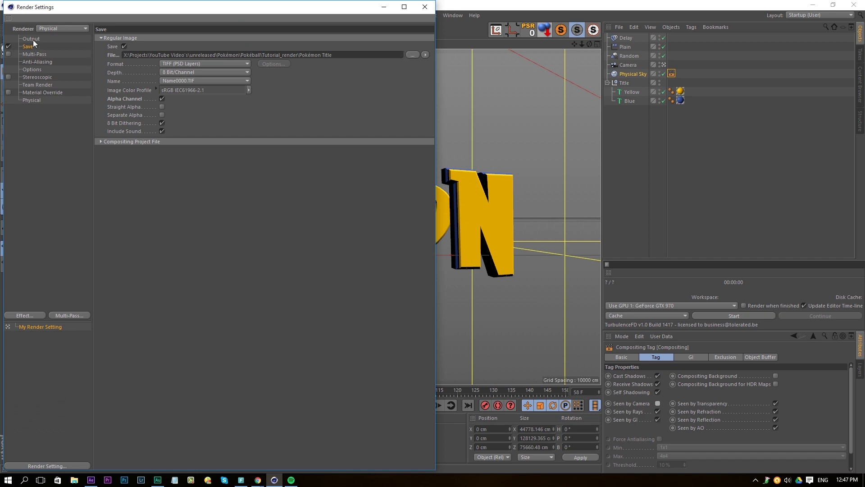
pyautogui.click(33, 40)
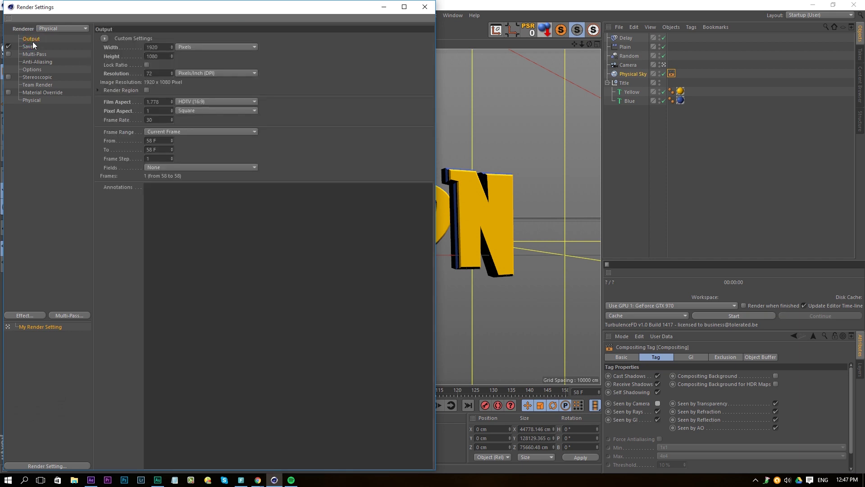
pyautogui.click(155, 131)
pyautogui.click(161, 156)
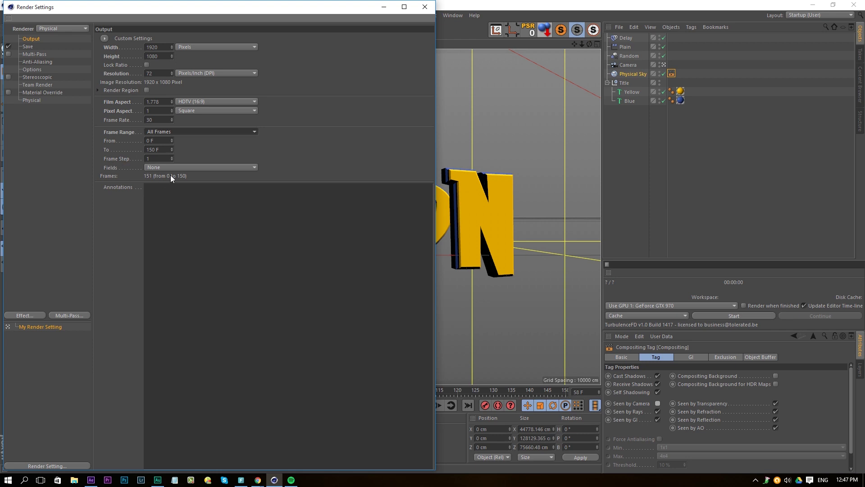
pyautogui.click(426, 7)
pyautogui.click(221, 31)
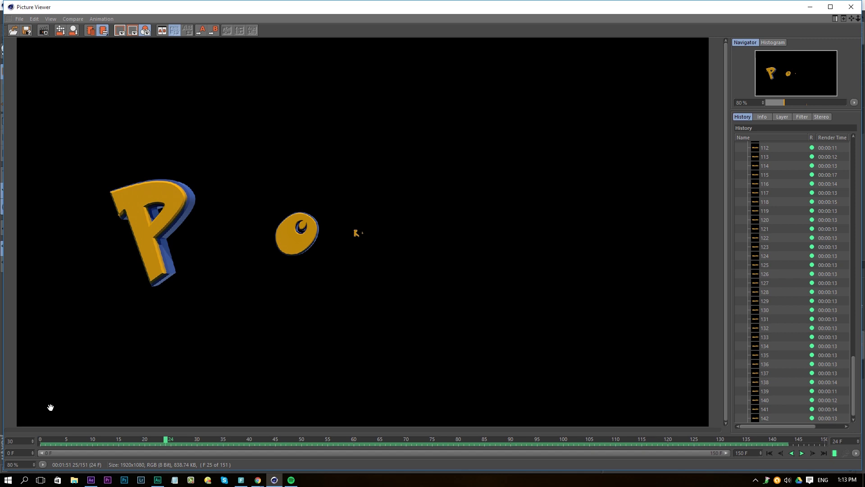
# Step: Switch to After Effects, import the Pokémon Title renders as a TIFF sequence and create a composition from it
pyautogui.click(90, 480)
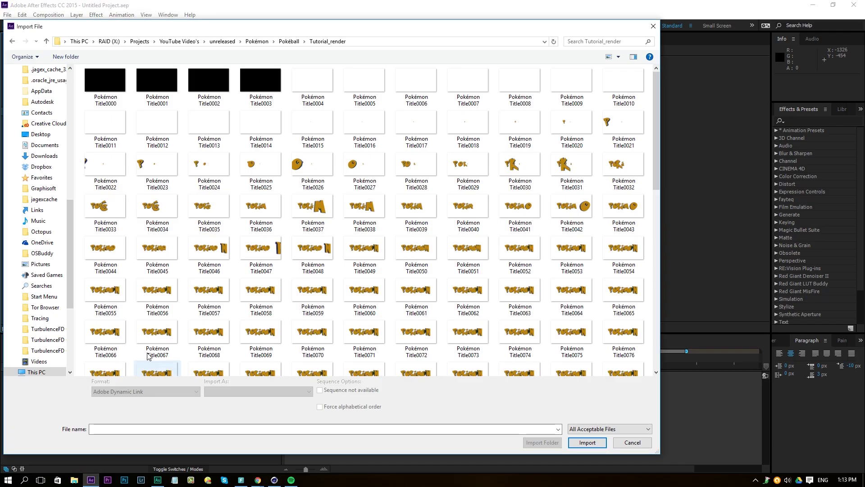
pyautogui.click(123, 99)
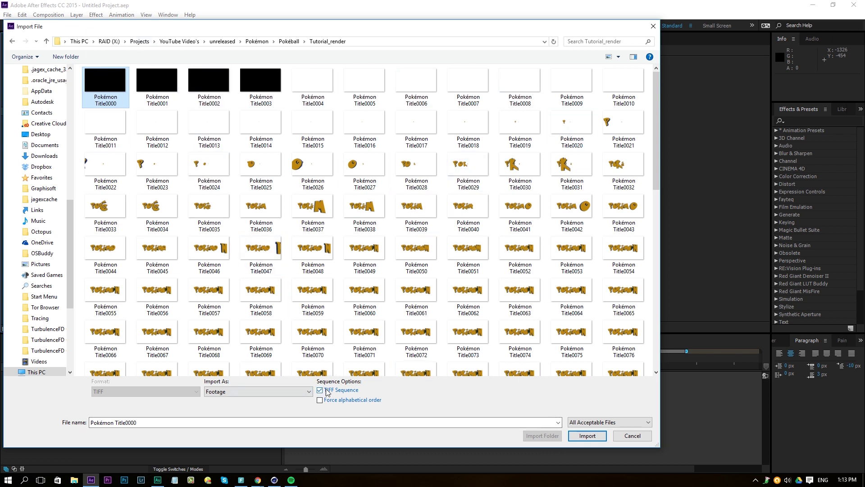
pyautogui.click(585, 435)
pyautogui.click(467, 292)
pyautogui.moveTo(61, 120); pyautogui.dragTo(29, 328)
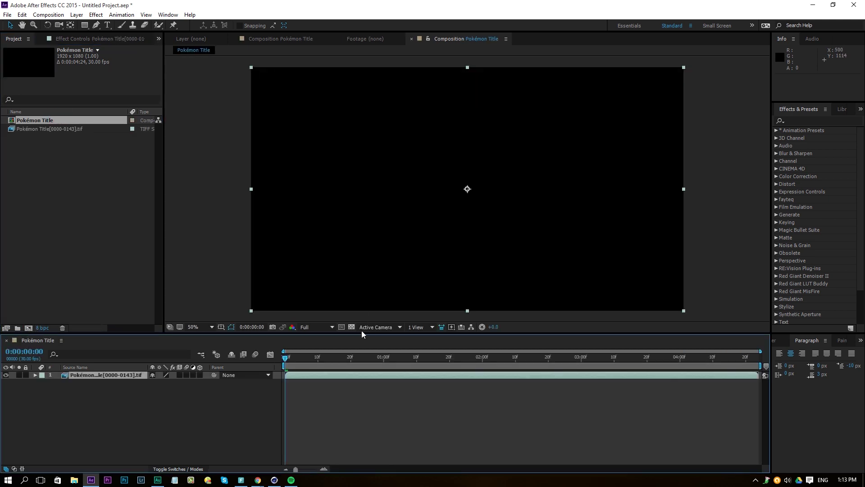
# Step: Play the Pokémon Title composition and check the footage's transparency against the transparency grid
pyautogui.press('space')
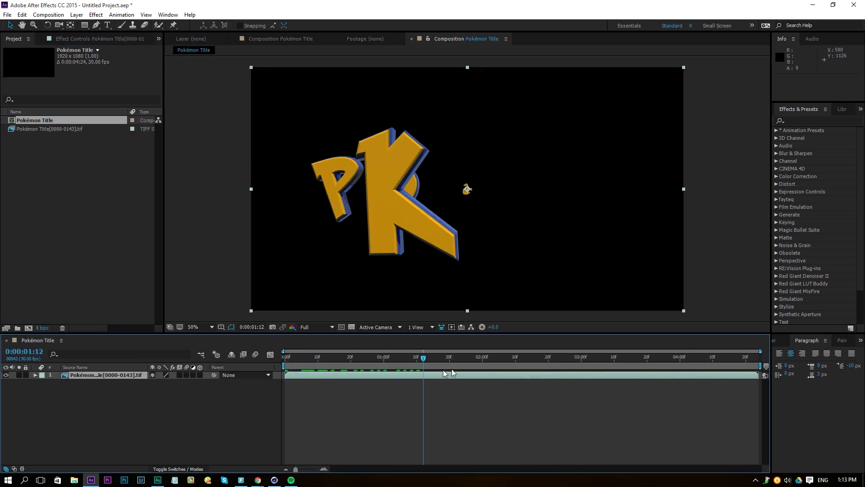
pyautogui.click(351, 327)
pyautogui.click(351, 326)
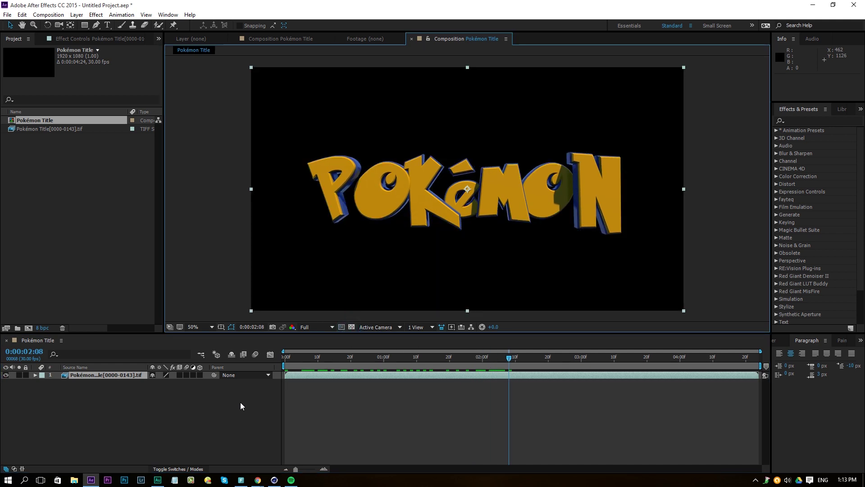
# Step: Create a white 1920 x 1080 solid named Background and place it below the title layer
pyautogui.rightClick(241, 406)
pyautogui.moveTo(259, 317)
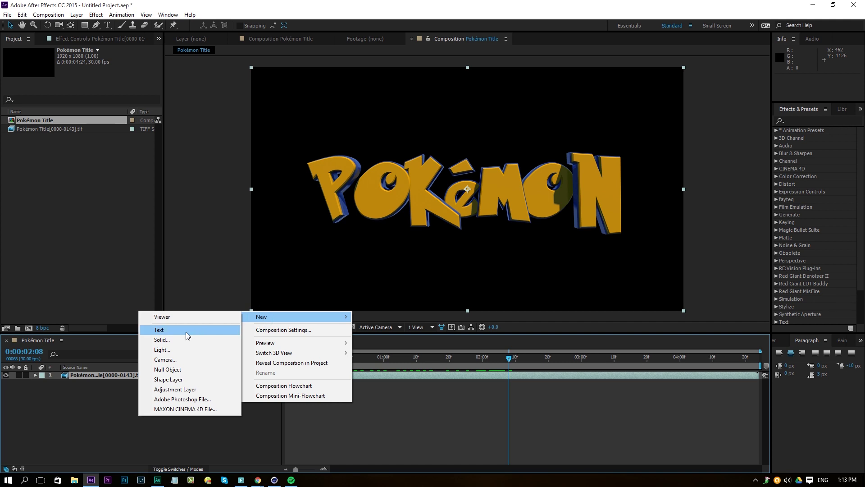
pyautogui.click(163, 340)
pyautogui.write('Backgrou')
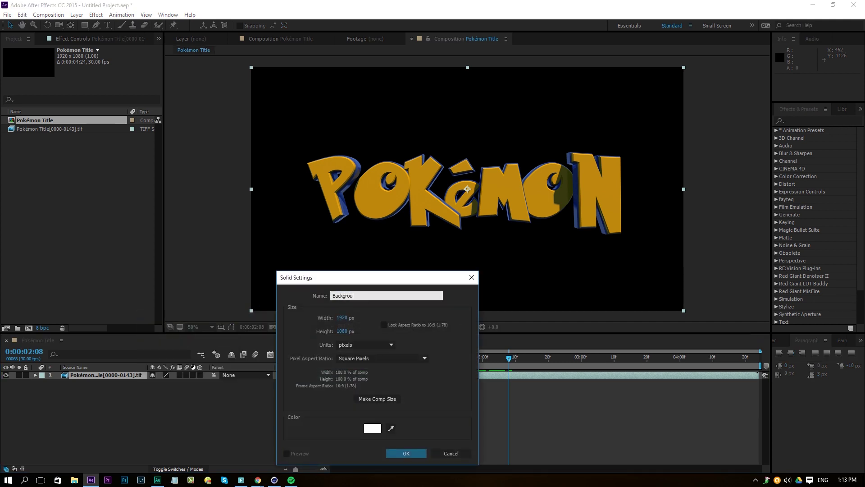
pyautogui.write('nd')
pyautogui.press('Return')
pyautogui.moveTo(139, 375); pyautogui.dragTo(139, 411)
# Step: Apply a Gradient Ramp effect to the Background layer and set its Start Color to a very pale blue
pyautogui.click(95, 15)
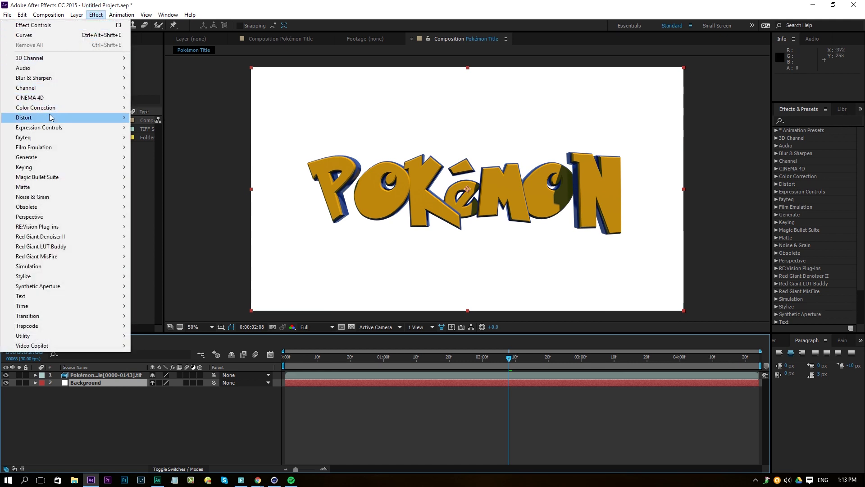
pyautogui.moveTo(51, 118)
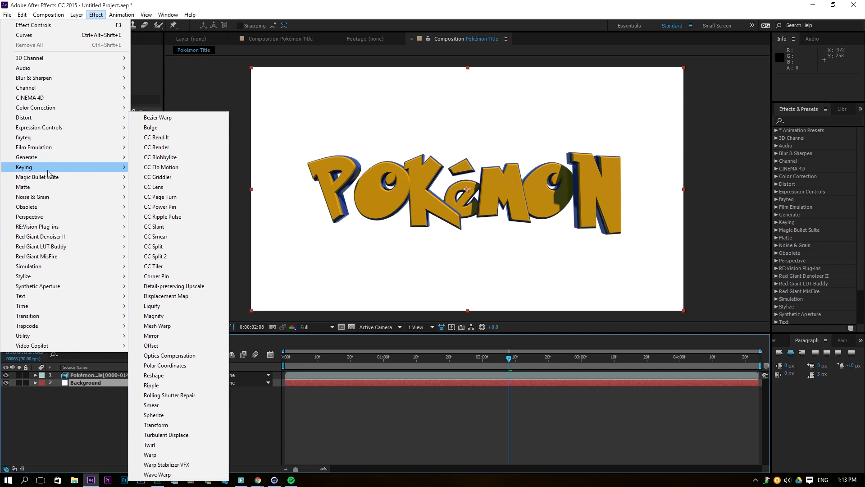
pyautogui.moveTo(59, 158)
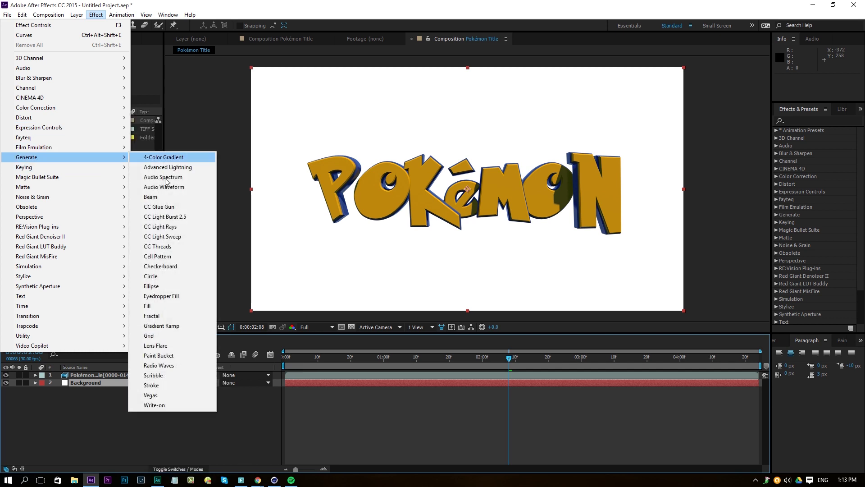
pyautogui.click(189, 325)
pyautogui.click(93, 73)
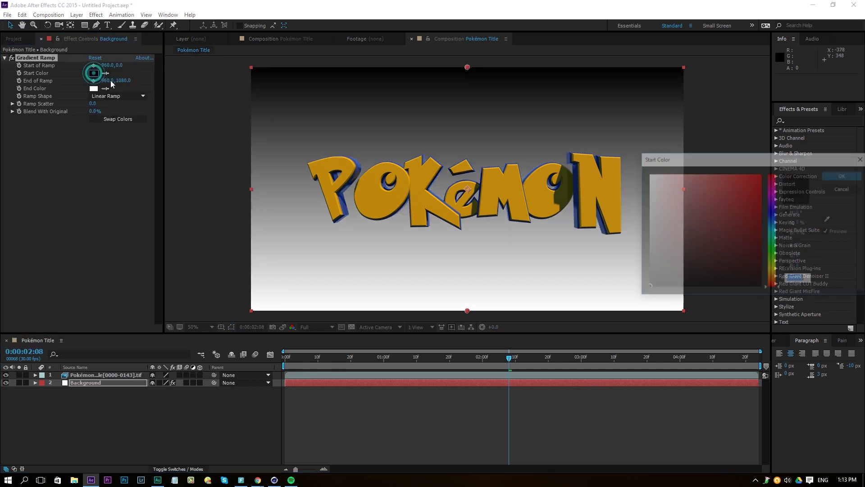
pyautogui.moveTo(701, 270)
pyautogui.mouseDown()
pyautogui.moveTo(649, 180)
pyautogui.moveTo(616, 180)
pyautogui.moveTo(650, 177)
pyautogui.mouseUp()
pyautogui.click(772, 222)
pyautogui.press('Return')
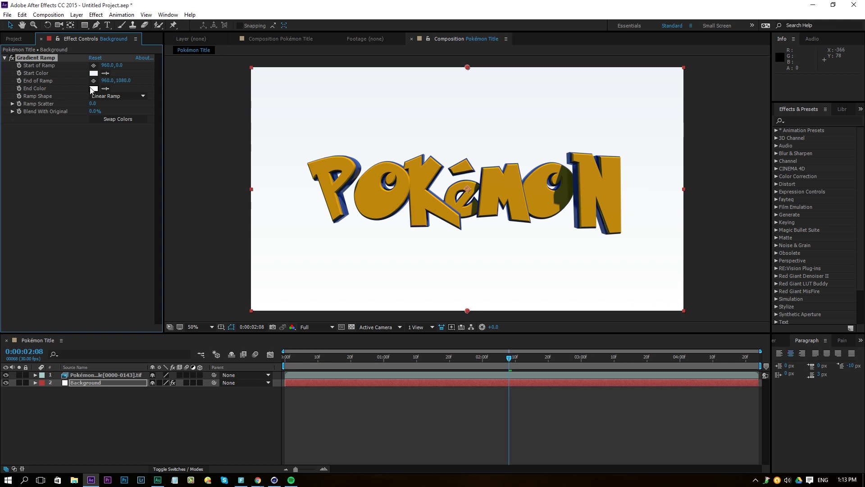
# Step: Set the Gradient Ramp's End Color to light blue C6DFEF
pyautogui.click(93, 88)
pyautogui.moveTo(770, 215); pyautogui.dragTo(769, 224)
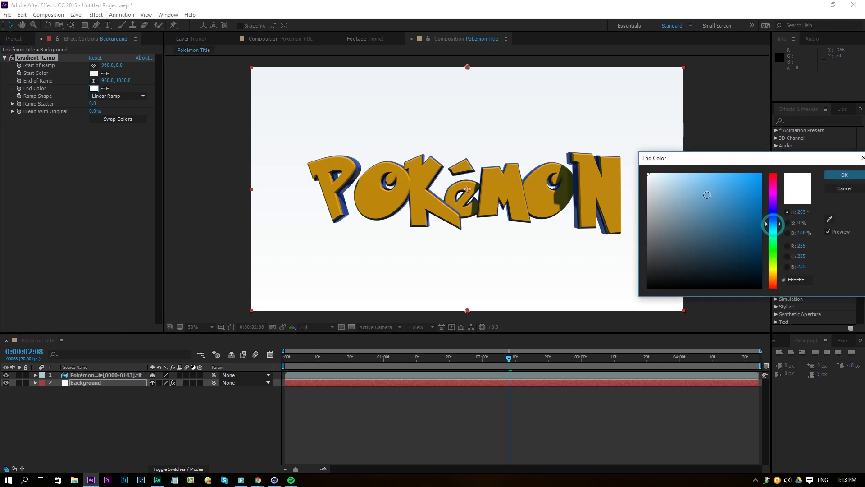
pyautogui.click(665, 181)
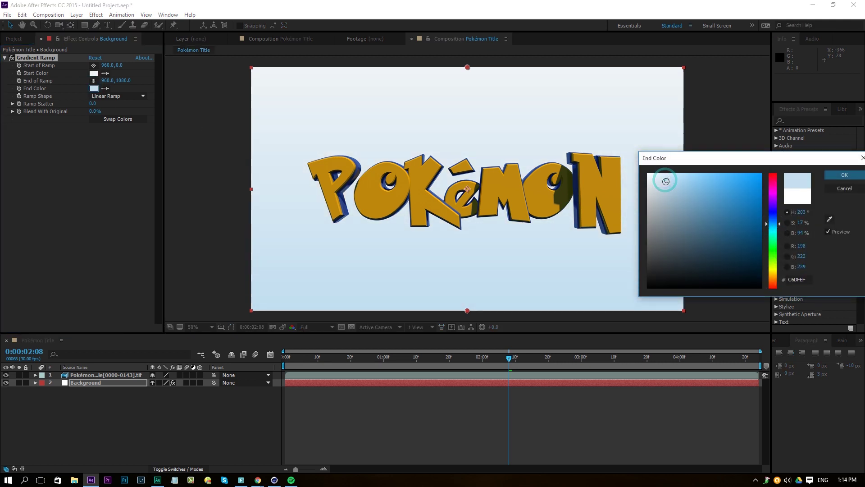
pyautogui.press('Return')
# Step: Make the gradient a Radial Ramp starting at about 972, 538 and ending at about 2042, 1122
pyautogui.click(130, 97)
pyautogui.click(110, 112)
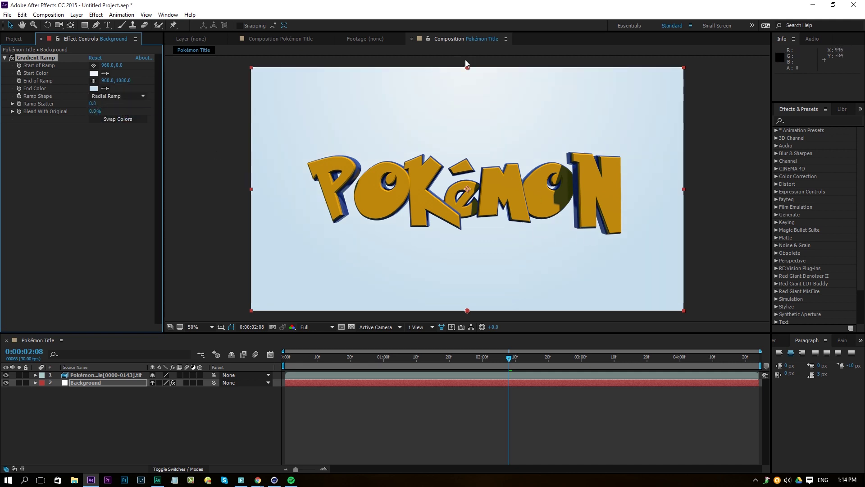
pyautogui.moveTo(467, 67); pyautogui.dragTo(470, 189)
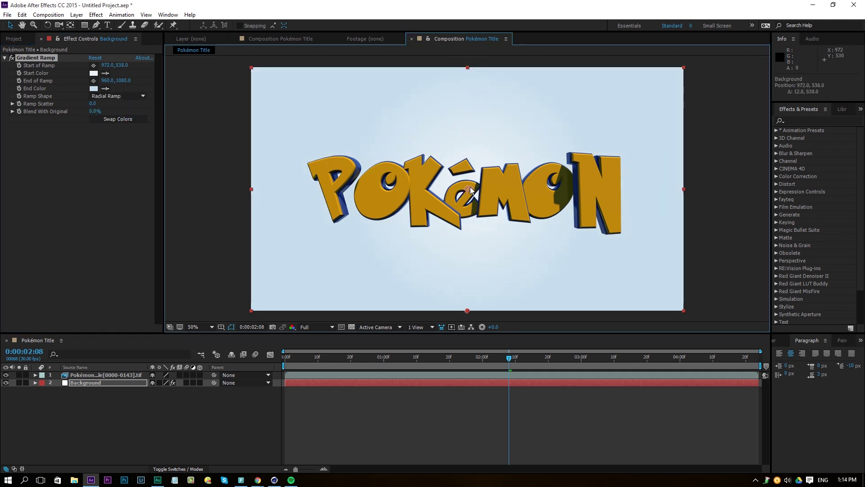
pyautogui.moveTo(468, 310); pyautogui.dragTo(711, 318)
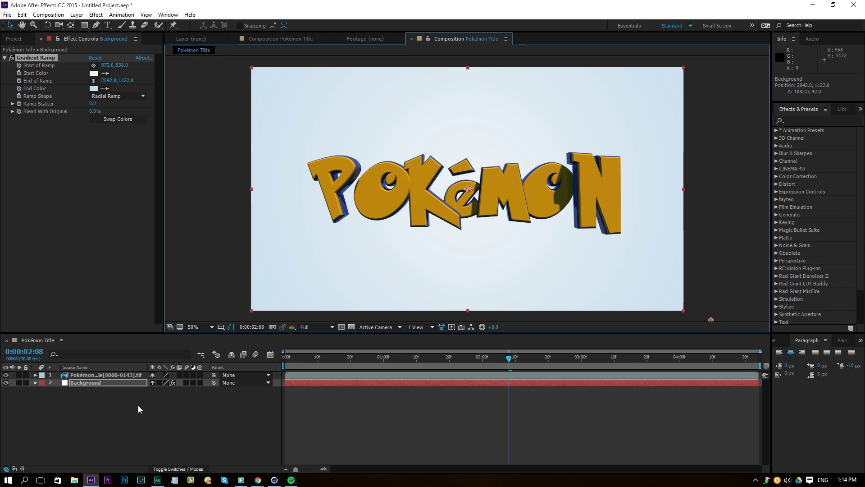
# Step: Add a new adjustment layer and keep it above the title sequence layer
pyautogui.rightClick(120, 448)
pyautogui.moveTo(149, 336)
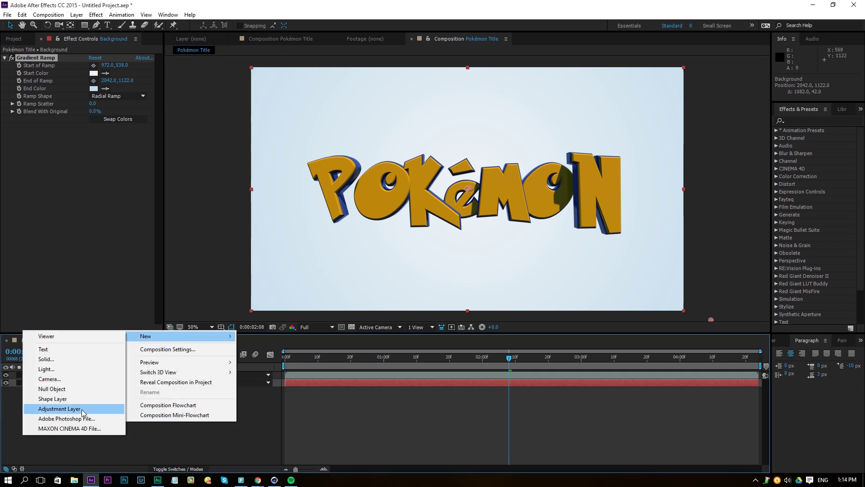
pyautogui.click(60, 409)
pyautogui.moveTo(73, 386); pyautogui.dragTo(78, 378)
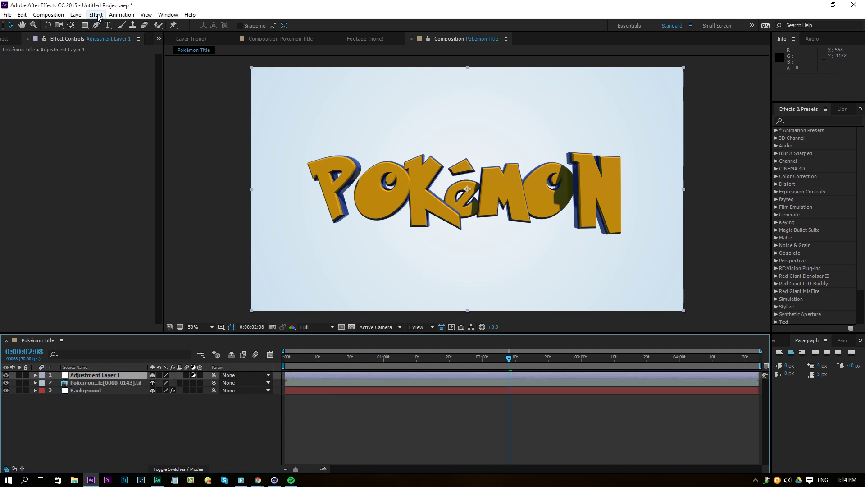
# Step: Apply a Curves effect to the adjustment layer and shape the RGB curve into an S for more contrast
pyautogui.click(96, 14)
pyautogui.click(74, 109)
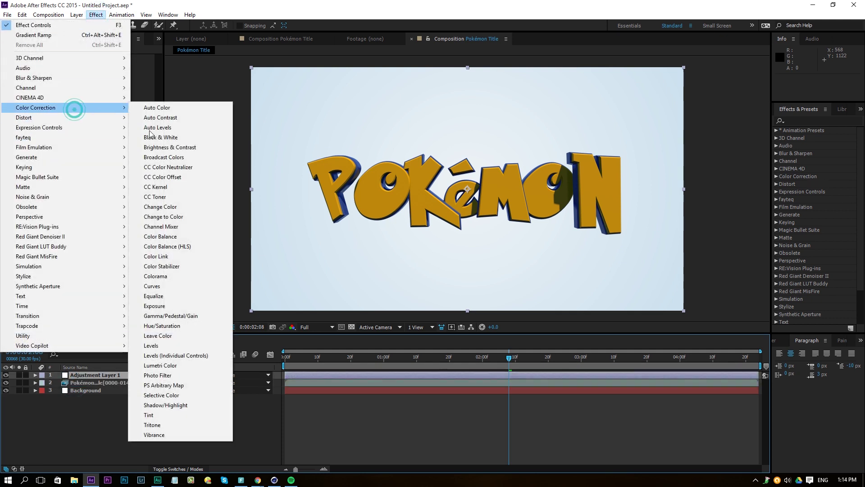
pyautogui.click(182, 286)
pyautogui.click(53, 176)
pyautogui.moveTo(53, 176); pyautogui.dragTo(56, 178)
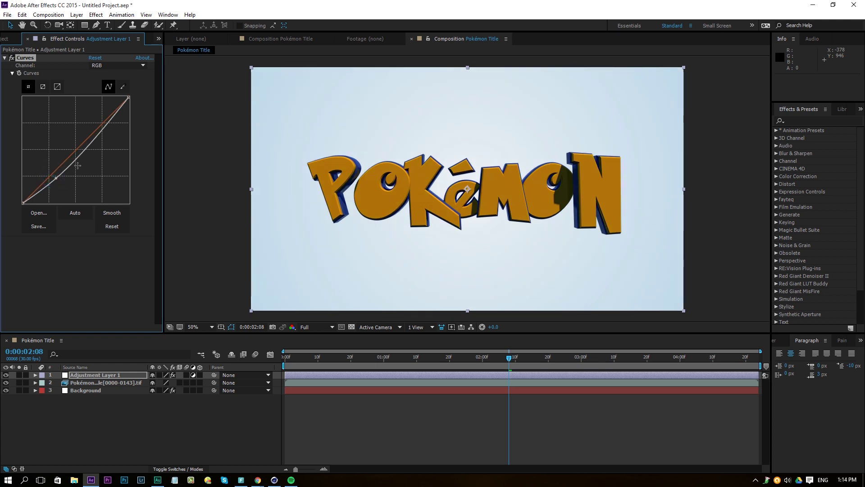
pyautogui.moveTo(96, 130); pyautogui.dragTo(96, 124)
pyautogui.moveTo(55, 178); pyautogui.dragTo(53, 177)
pyautogui.moveTo(96, 124); pyautogui.dragTo(91, 120)
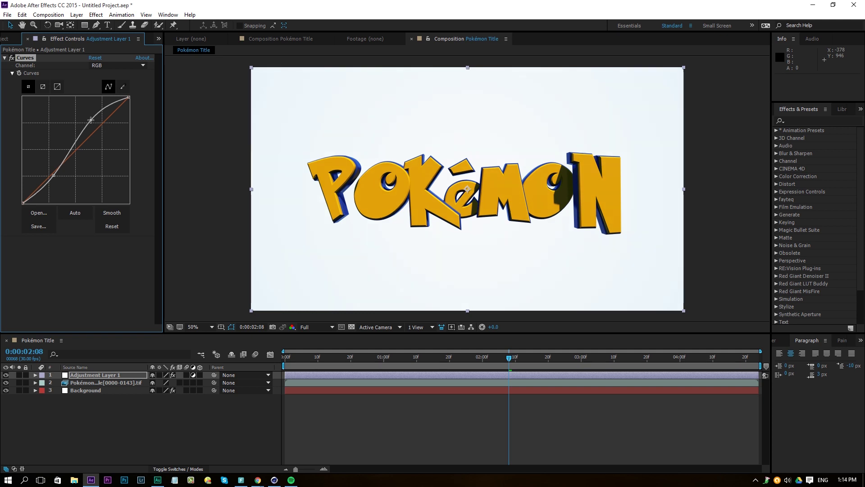
# Step: Move the Curves effect from the adjustment layer to the Pokémon Title sequence layer
pyautogui.click(119, 65)
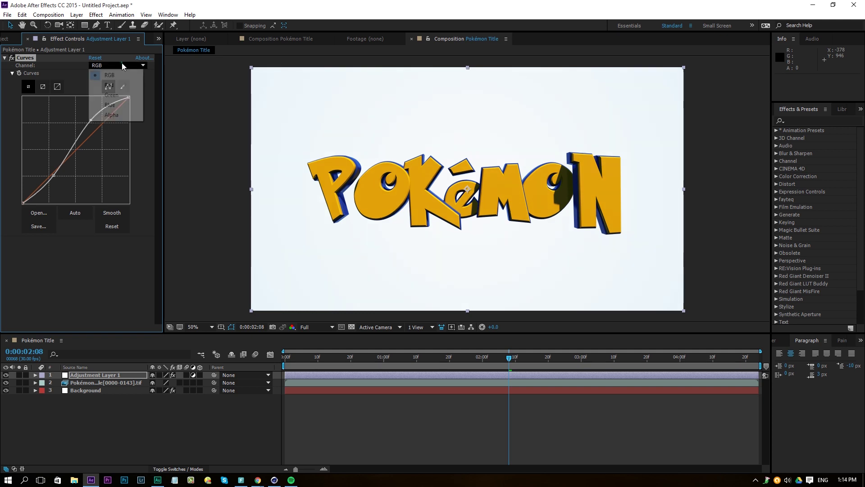
pyautogui.click(34, 59)
pyautogui.hotkey('ctrl', 'x')
pyautogui.click(120, 382)
pyautogui.hotkey('ctrl', 'v')
# Step: Try a Tint effect with an 11% amount on the adjustment layer and remove it
pyautogui.click(121, 374)
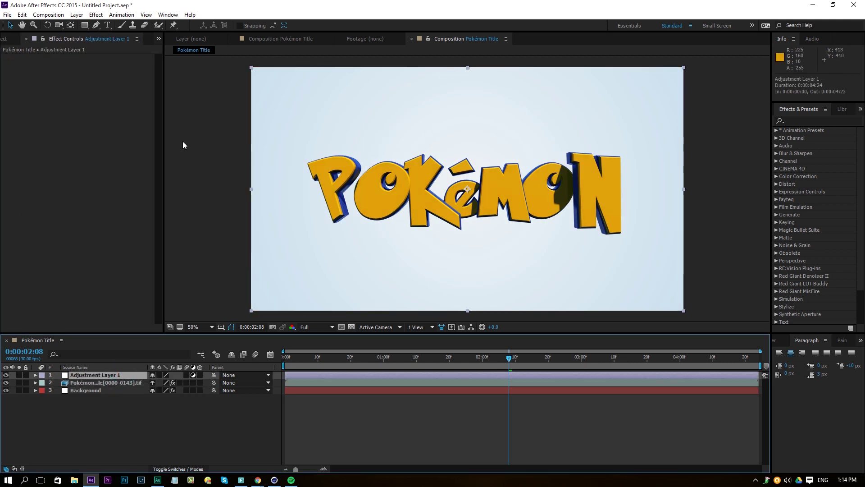
pyautogui.click(96, 15)
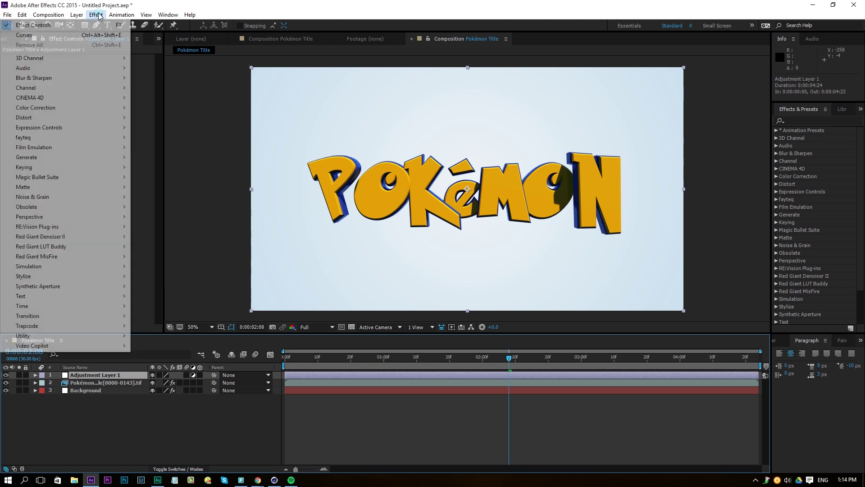
pyautogui.moveTo(58, 108)
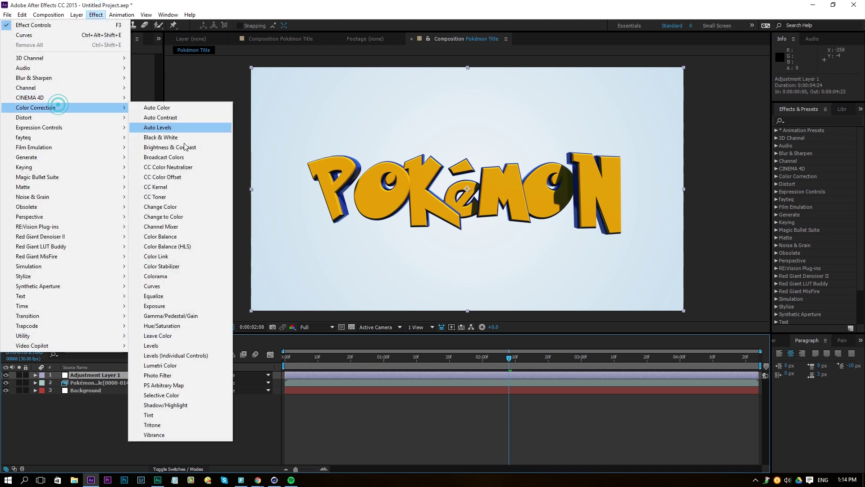
pyautogui.click(193, 415)
pyautogui.moveTo(85, 84); pyautogui.dragTo(41, 86)
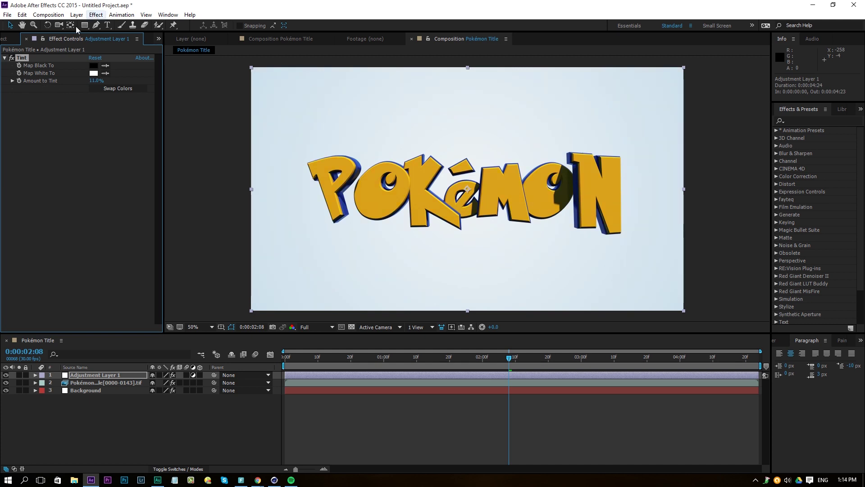
pyautogui.click(22, 57)
pyautogui.press('Delete')
# Step: Try a Vibrance effect on the adjustment layer with Vibrance set to 50
pyautogui.click(96, 15)
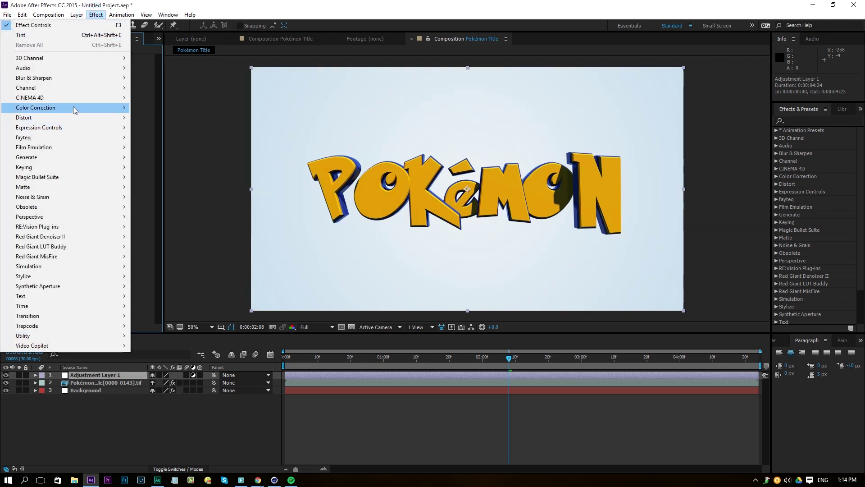
pyautogui.moveTo(74, 108)
pyautogui.click(180, 436)
pyautogui.moveTo(91, 67); pyautogui.dragTo(220, 86)
pyautogui.moveTo(341, 120); pyautogui.dragTo(314, 118)
pyautogui.click(10, 57)
pyautogui.click(94, 66)
pyautogui.write('50')
pyautogui.press('Return')
# Step: Compare the image with the Vibrance effect off and on, and delete the effect
pyautogui.click(11, 58)
pyautogui.click(12, 58)
pyautogui.click(12, 58)
pyautogui.click(12, 58)
pyautogui.click(13, 58)
pyautogui.click(12, 58)
pyautogui.press('Delete')
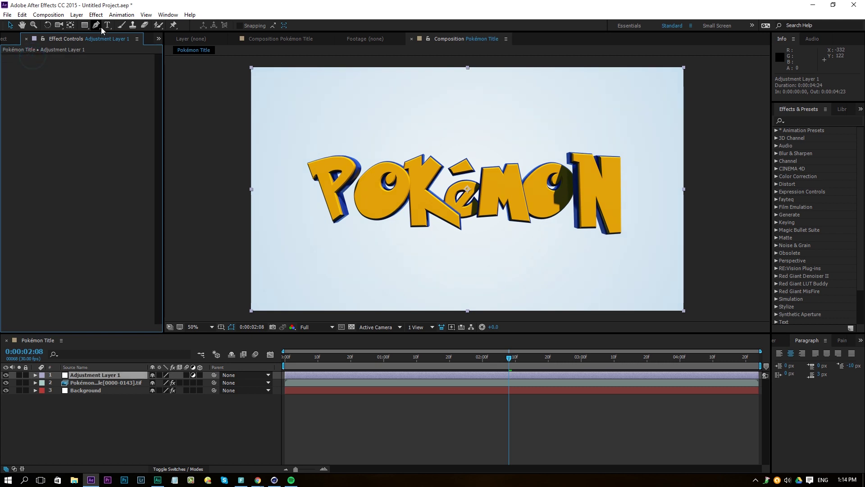
# Step: Apply a Curves effect to the adjustment layer and raise its Red channel curve slightly
pyautogui.click(96, 15)
pyautogui.moveTo(68, 108)
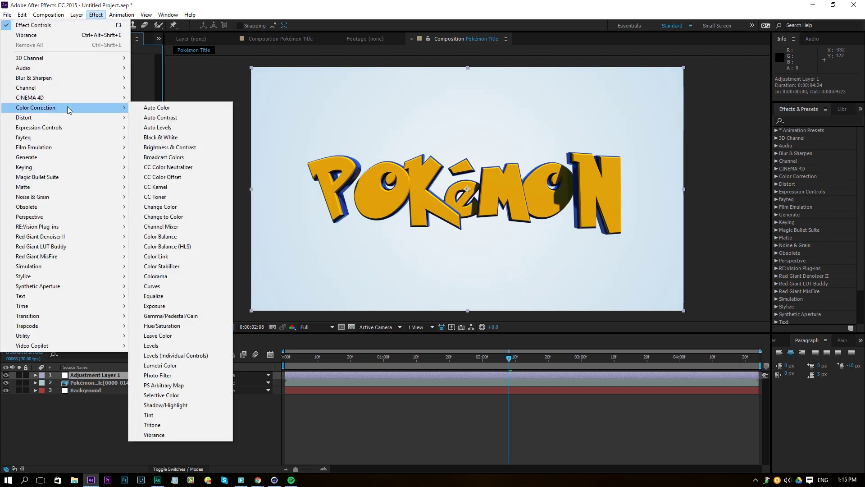
pyautogui.click(155, 287)
pyautogui.click(122, 66)
pyautogui.click(116, 81)
pyautogui.moveTo(104, 124); pyautogui.dragTo(87, 131)
# Step: Fine-tune the Green channel curve and bend the Blue channel with lifted shadows and lowered highlights
pyautogui.click(119, 65)
pyautogui.click(108, 84)
pyautogui.moveTo(98, 122); pyautogui.dragTo(36, 190)
pyautogui.click(116, 64)
pyautogui.click(116, 99)
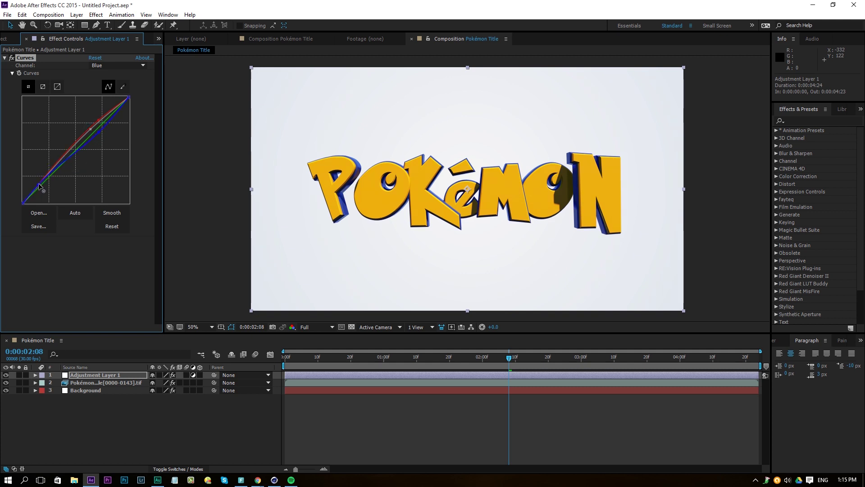
# Step: Compare the image with the Curves effect and the adjustment layer off and on, and preview the animation
pyautogui.click(11, 58)
pyautogui.click(11, 59)
pyautogui.click(12, 59)
pyautogui.click(12, 58)
pyautogui.click(6, 374)
pyautogui.click(6, 375)
pyautogui.click(63, 405)
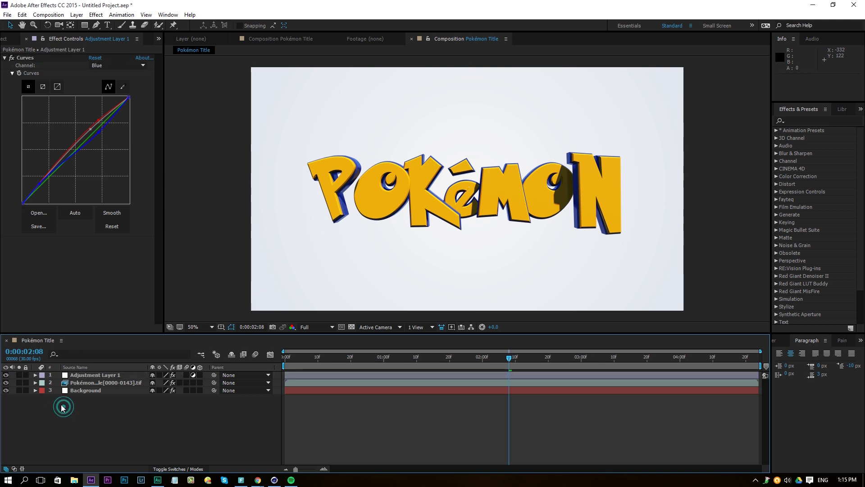
pyautogui.press('space')
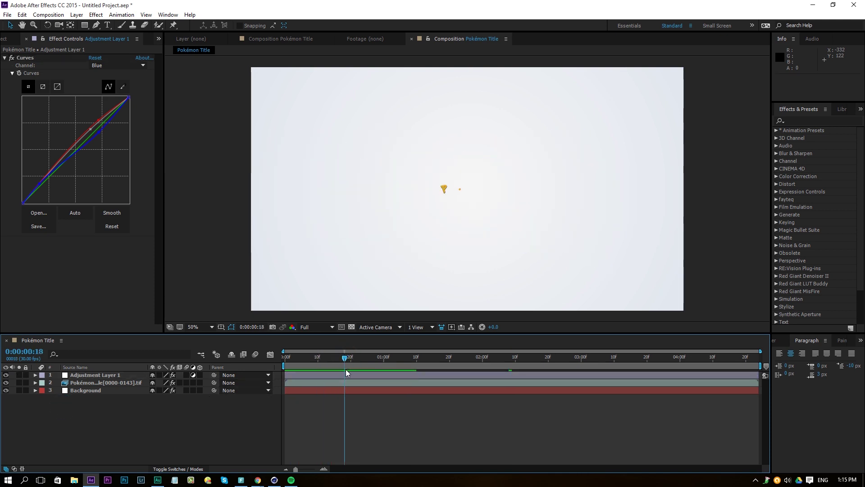
pyautogui.press('space')
# Step: Search the effects for rsmb and apply the RSMB motion blur effect to the title sequence layer
pyautogui.click(842, 146)
pyautogui.hotkey('ctrl', 'f')
pyautogui.write('rsmb')
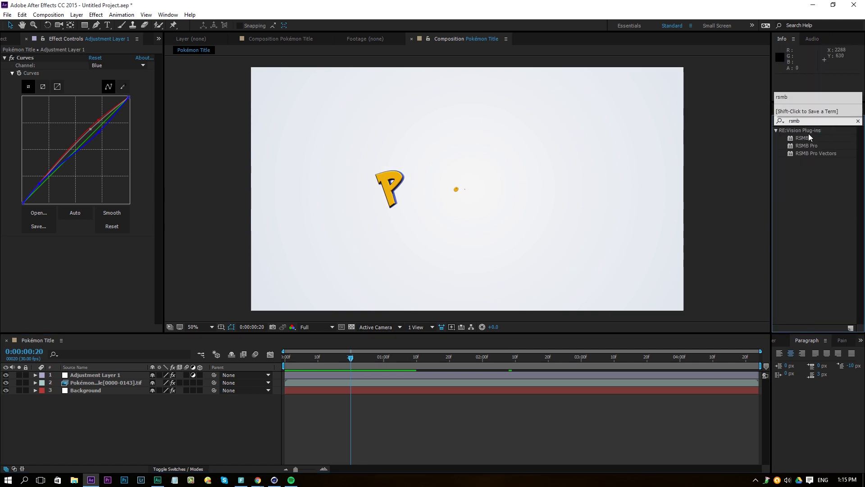
pyautogui.moveTo(303, 243); pyautogui.dragTo(330, 385)
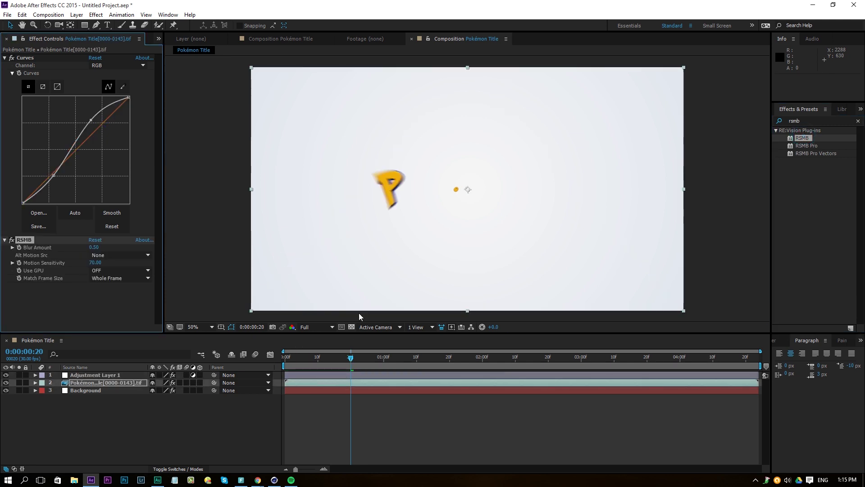
# Step: Set the RSMB Blur Amount to 1 and play the composition preview
pyautogui.click(94, 247)
pyautogui.write('1')
pyautogui.press('Return')
pyautogui.click(292, 409)
pyautogui.press('space')
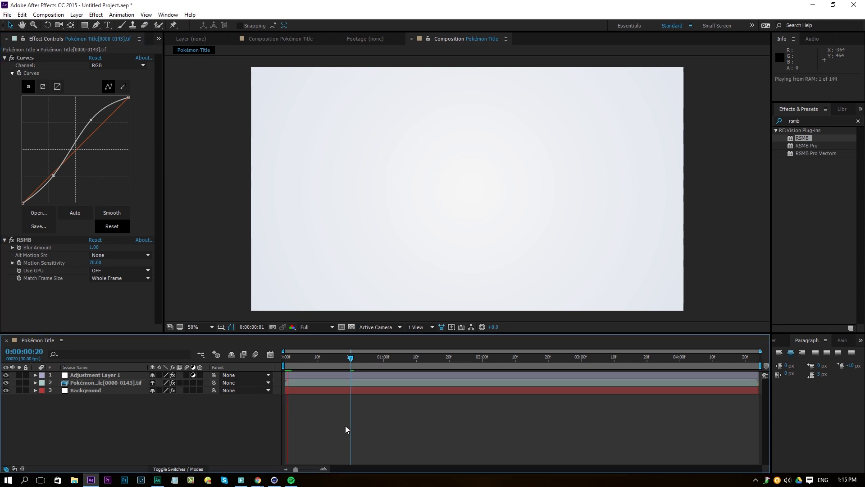